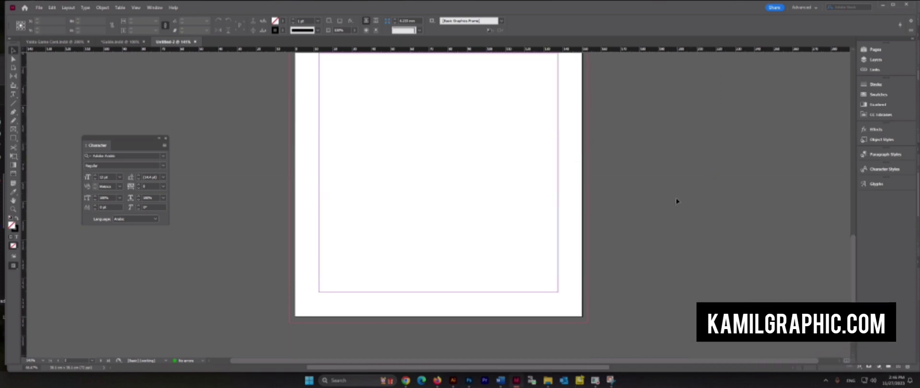
Examine the existing cover artwork and inner page layouts in the guide and game card documents.
scroll(678, 206, down, 4)
scroll(677, 210, up, 5)
click(116, 41)
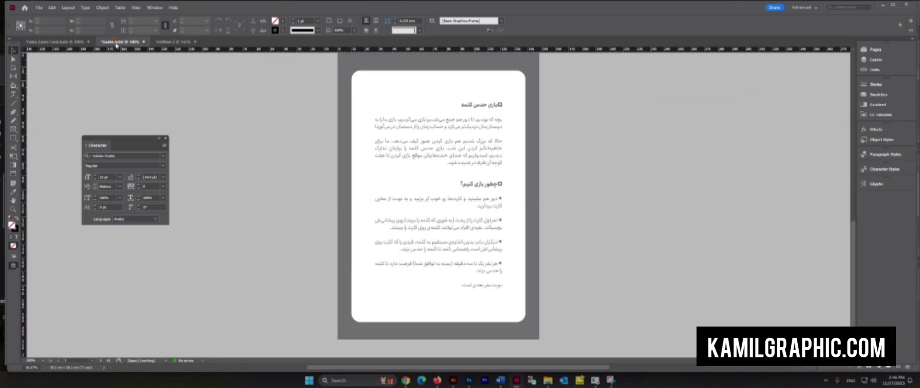
scroll(256, 201, up, 5)
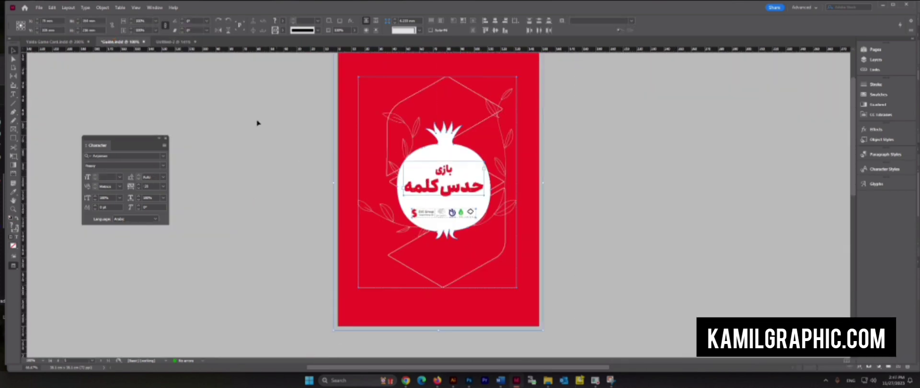
click(173, 42)
click(63, 42)
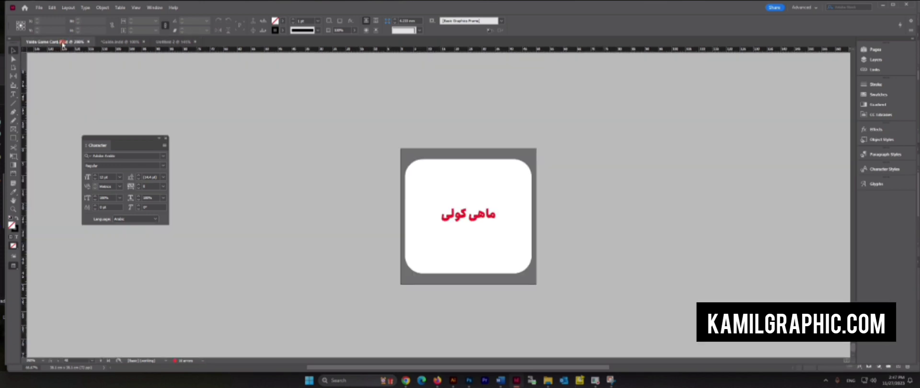
drag(853, 201, 853, 54)
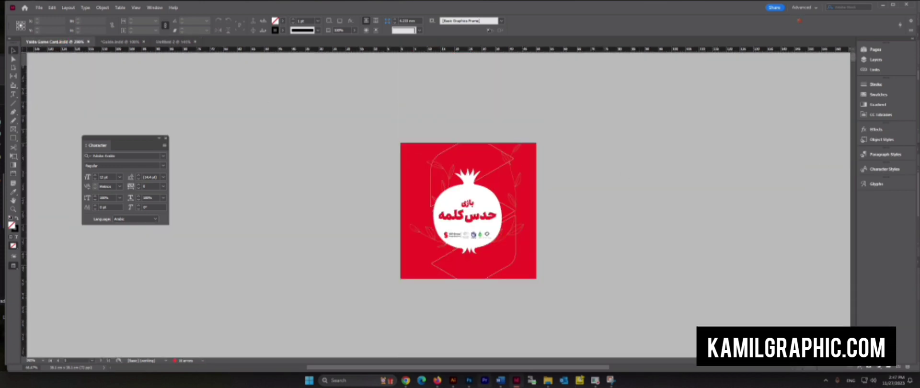
Copy the title and subtitle text from the box design in Illustrator and place it beside the page of Untitled-2 in InDesign.
click(454, 380)
key(ctrl+minus)
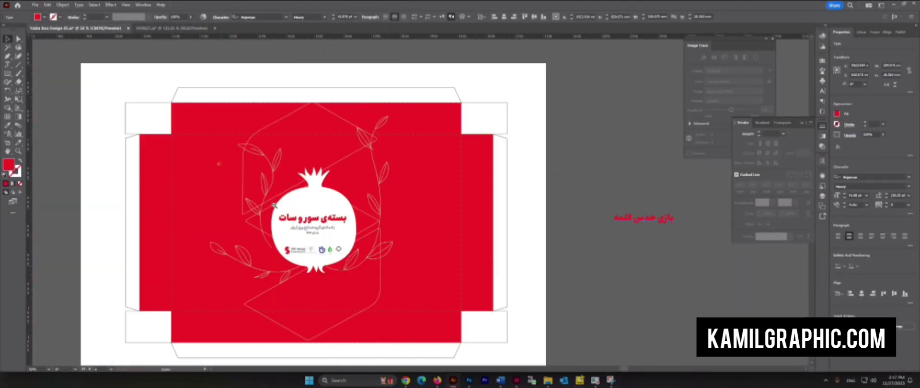
click(329, 221)
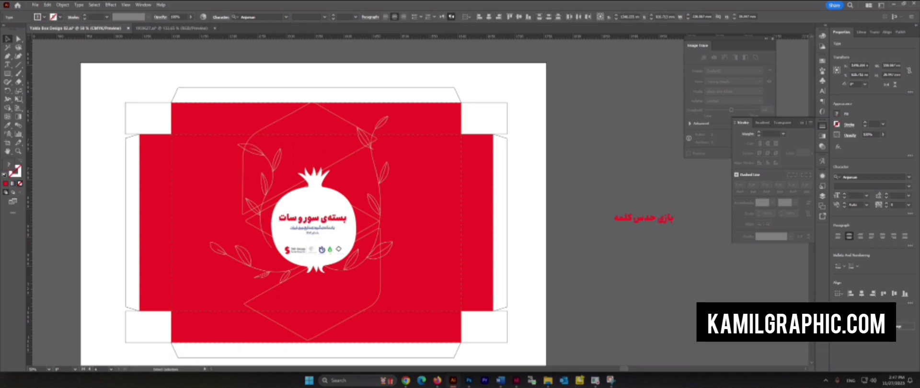
mouse_move(458, 381)
click(517, 380)
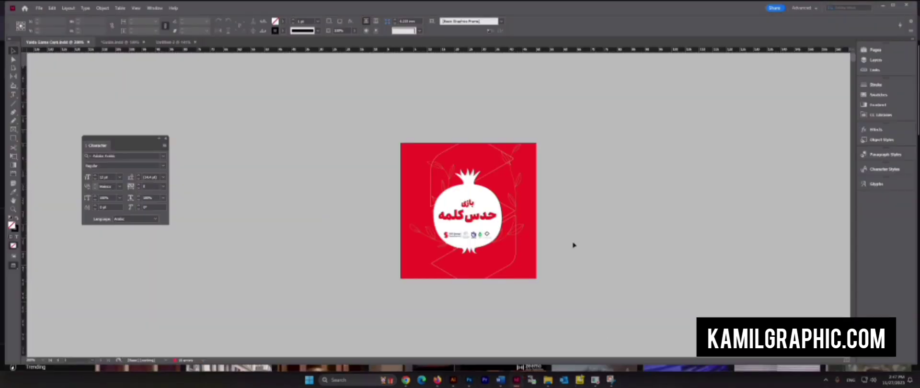
click(581, 384)
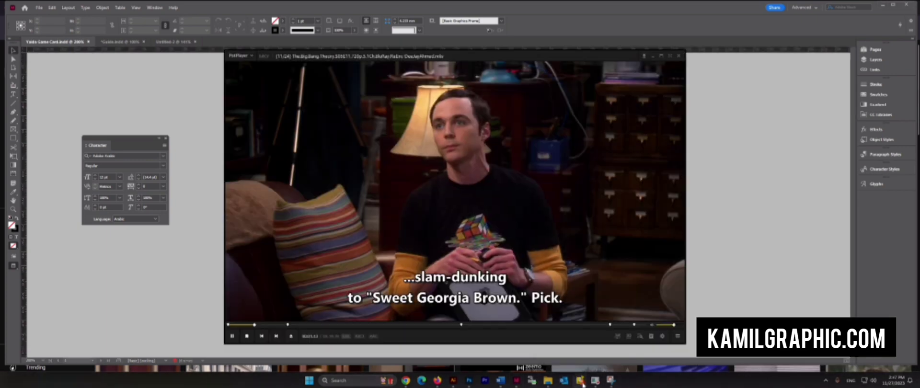
click(581, 383)
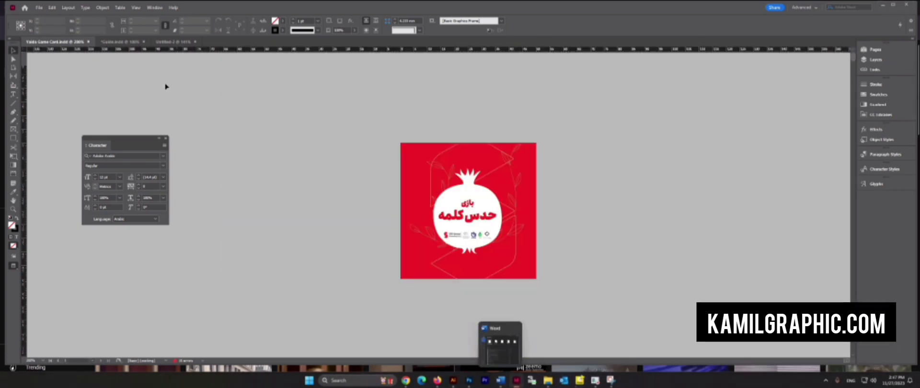
click(173, 42)
drag(378, 190, 650, 157)
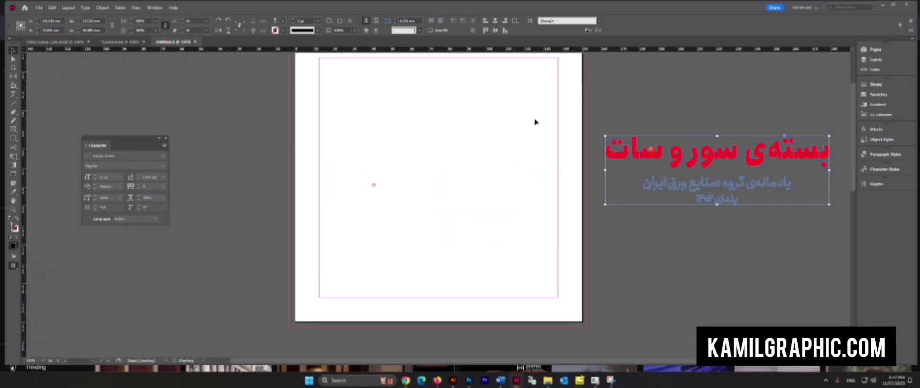
Copy the guide document's red pomegranate cover artwork without its title and paste it onto the first page of Untitled-2.
click(120, 41)
drag(593, 142, 489, 206)
key(ctrl+c)
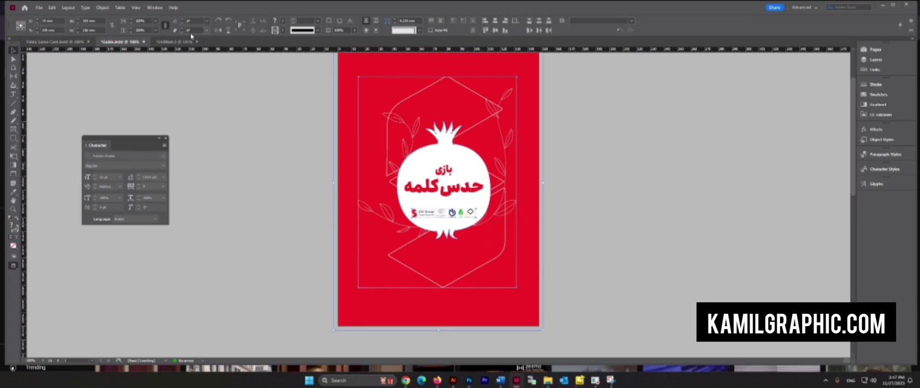
click(175, 41)
key(ctrl+v)
ctrl+alt+click(458, 192)
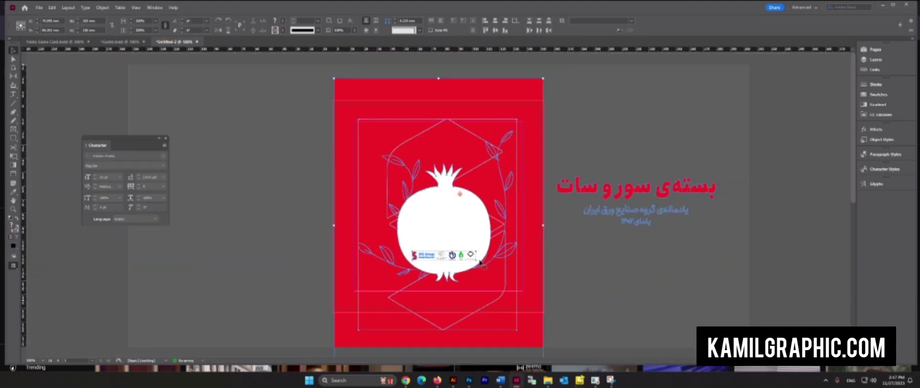
Scale the pasted cover artwork proportionally down to the page height and centre it horizontally on the page.
scroll(523, 316, down, 1)
drag(543, 324, 498, 254)
scroll(487, 266, up, 1)
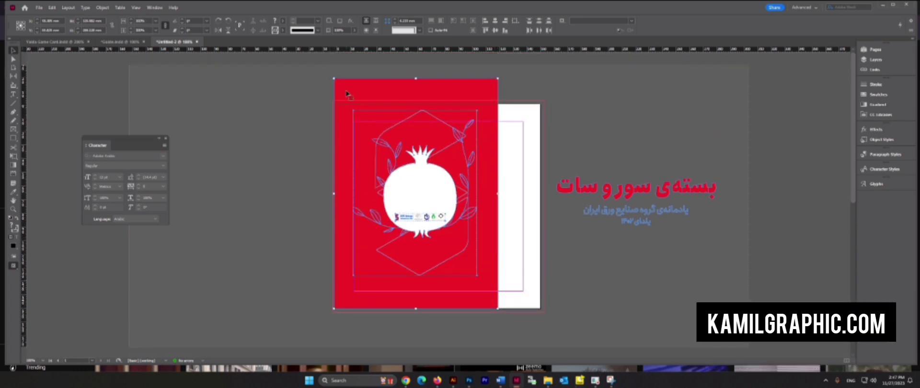
drag(335, 79, 352, 104)
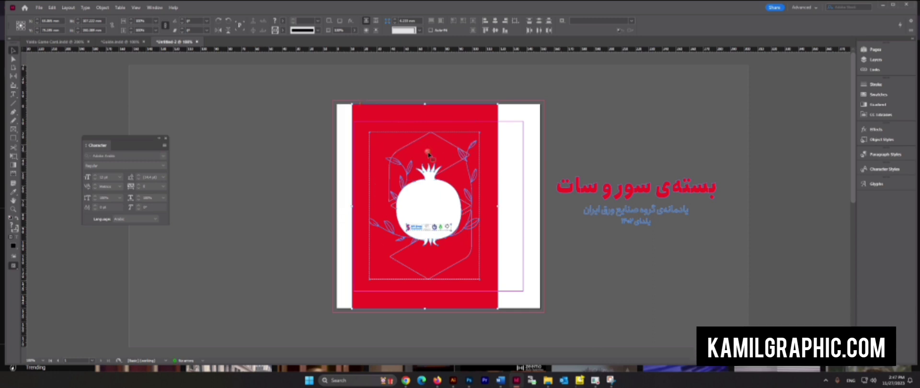
drag(428, 155, 442, 157)
Widen the red background rectangle on both sides so it covers the full page out to the bleed.
click(519, 218)
click(508, 222)
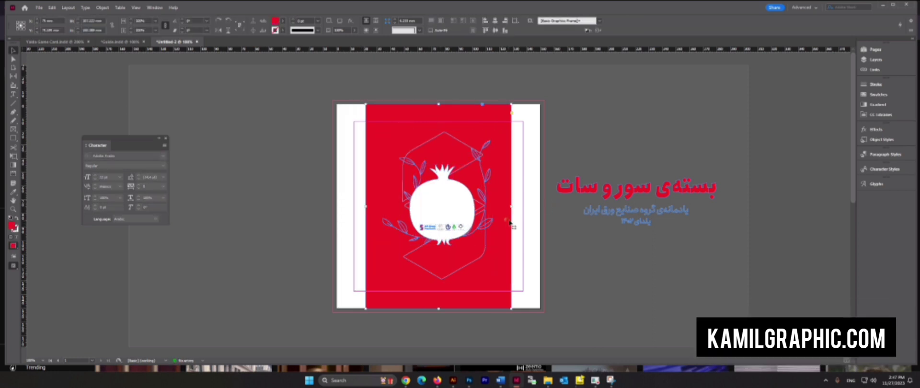
drag(511, 205, 543, 206)
drag(366, 206, 333, 207)
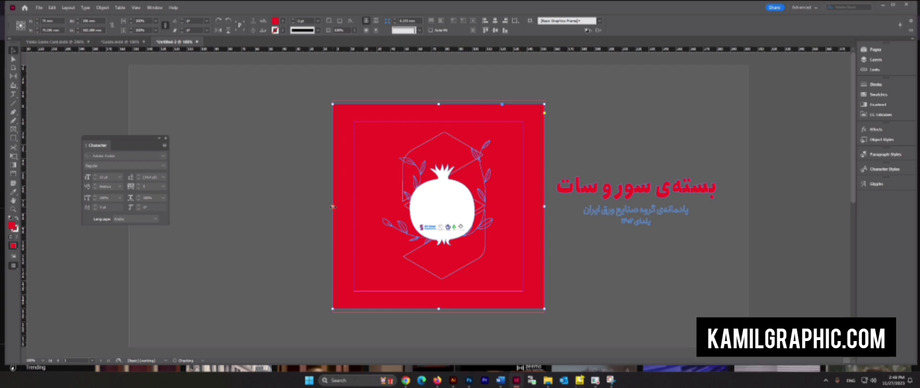
click(589, 249)
click(442, 188)
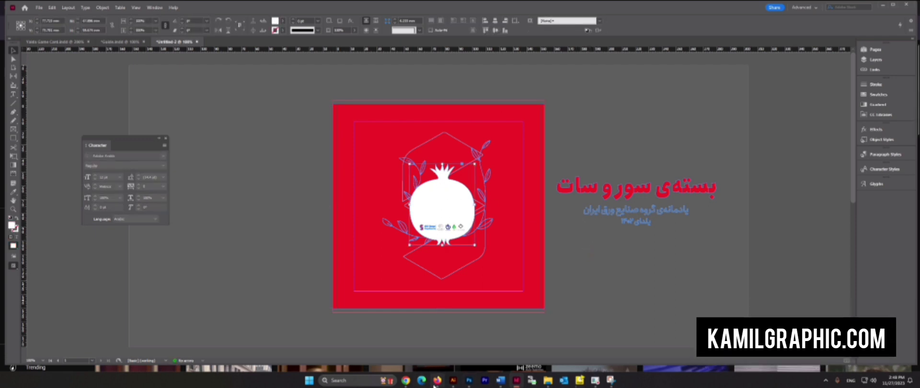
mouse_move(437, 380)
drag(509, 206, 545, 207)
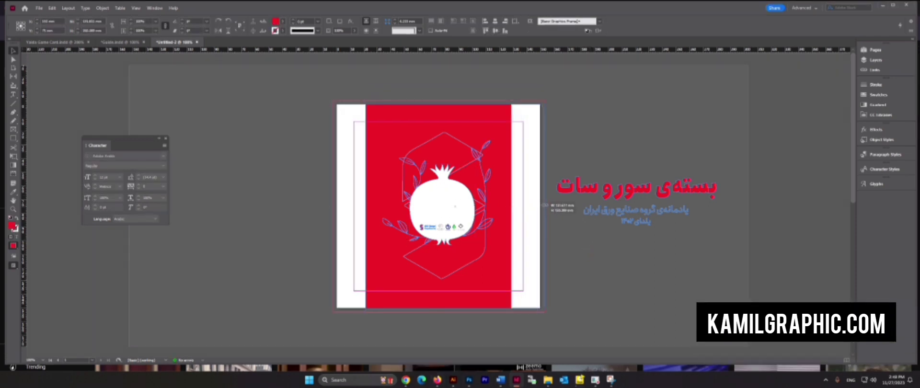
drag(367, 207, 333, 207)
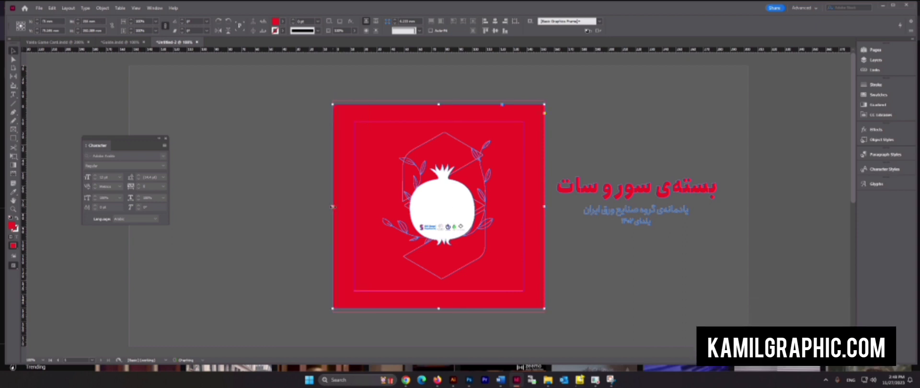
click(590, 242)
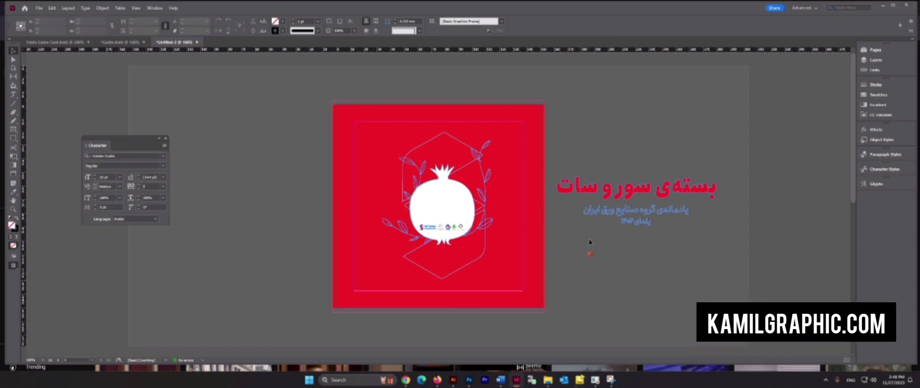
click(442, 188)
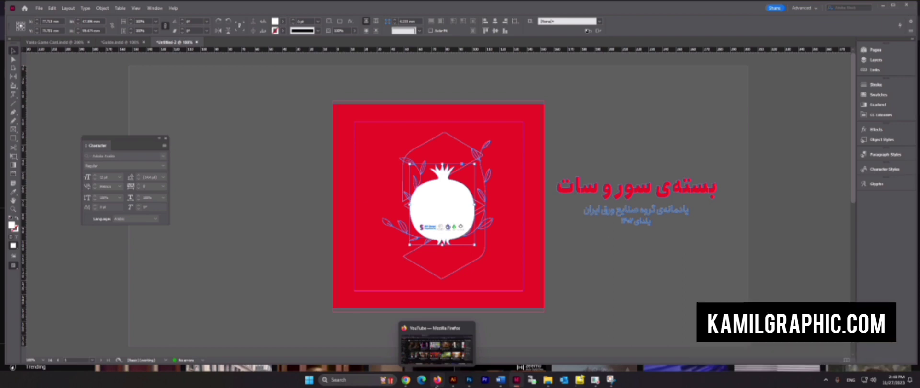
Check the postcard card's description in Trello in Firefox, then return to the InDesign layout.
click(437, 382)
click(879, 4)
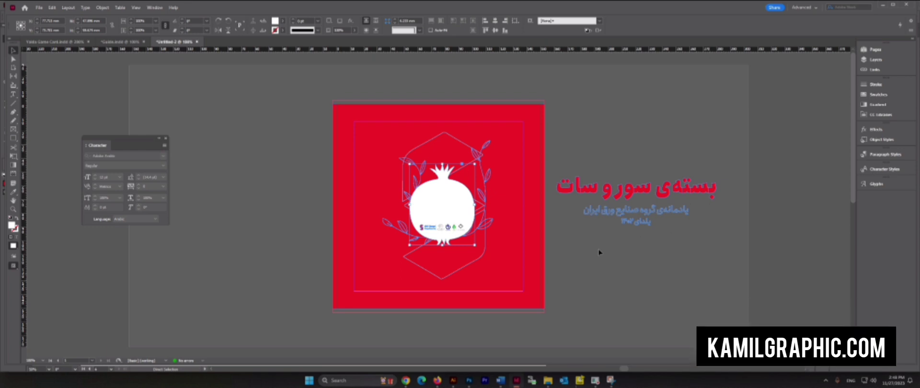
click(436, 381)
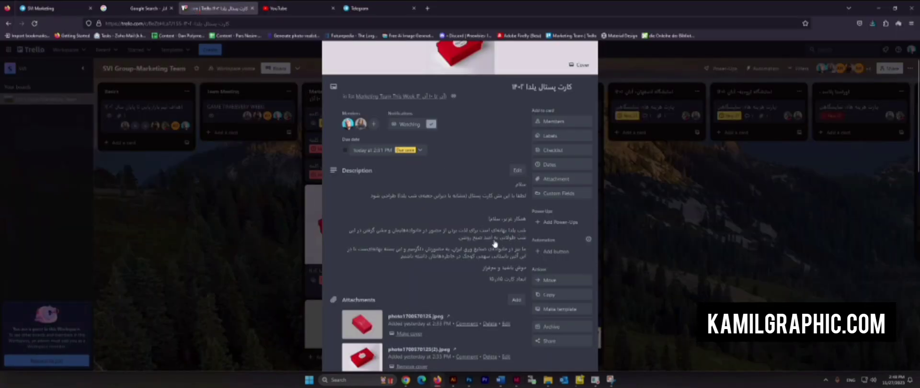
click(878, 8)
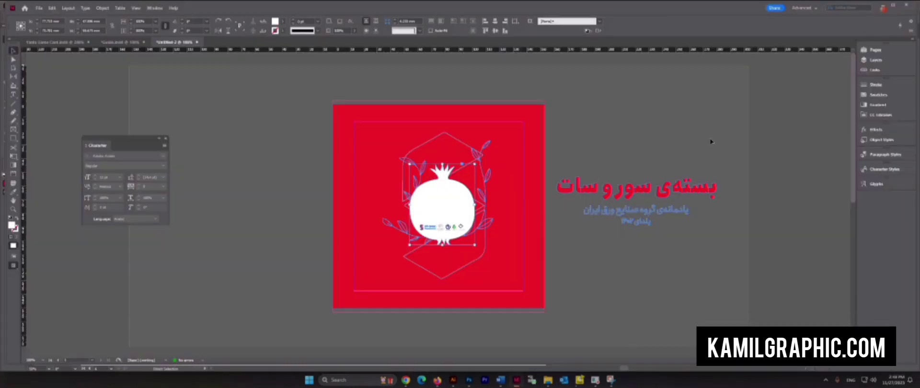
Move the title and subtitle text from the pasteboard into the white pomegranate shape above the logos.
drag(720, 157, 571, 241)
drag(610, 188, 480, 188)
drag(584, 176, 427, 191)
key(ctrl+equal)
Enlarge the pomegranate, leaf line art, text and logos together to nearly the page height, leaving the red background out.
drag(609, 104, 357, 309)
shift+click(561, 239)
drag(507, 99, 527, 71)
drag(369, 282, 347, 312)
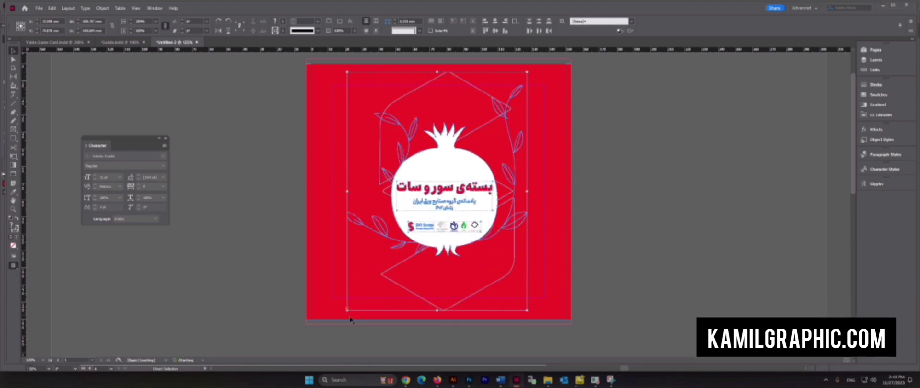
Extend the red background's top edge to the bleed line and preview the page without guides and frame edges.
scroll(523, 319, up, 2)
click(613, 188)
click(562, 149)
drag(440, 114, 440, 109)
click(606, 220)
key(w)
scroll(607, 244, down, 2)
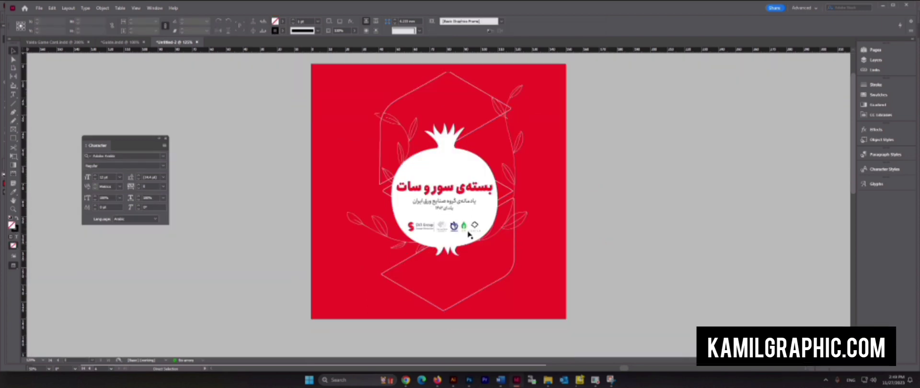
Copy the postcard description text from the Trello card in Firefox and paste it onto the blank second page in InDesign.
scroll(593, 243, down, 5)
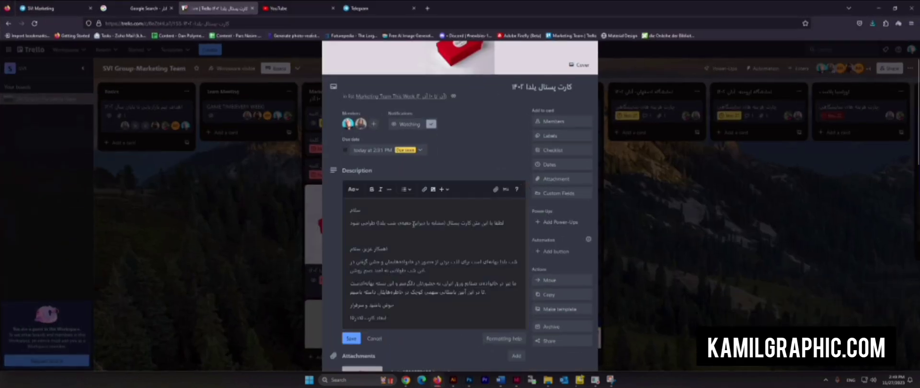
drag(361, 210, 353, 306)
click(878, 8)
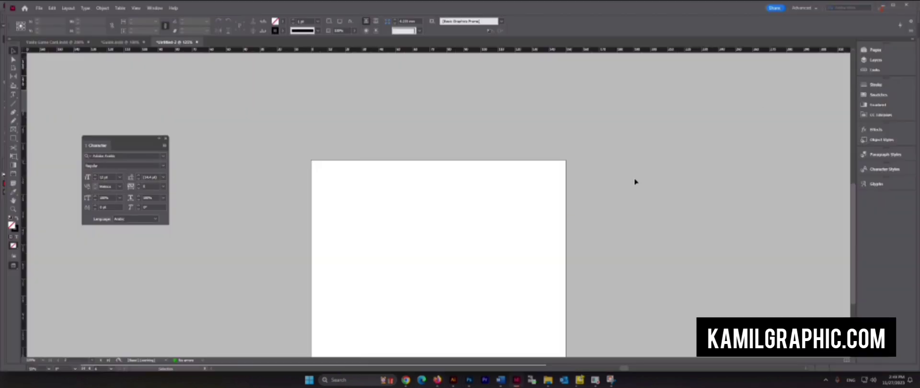
scroll(498, 256, down, 3)
key(ctrl+v)
Enlarge the pasted text frame and position it within the second page's margins.
drag(484, 145, 520, 83)
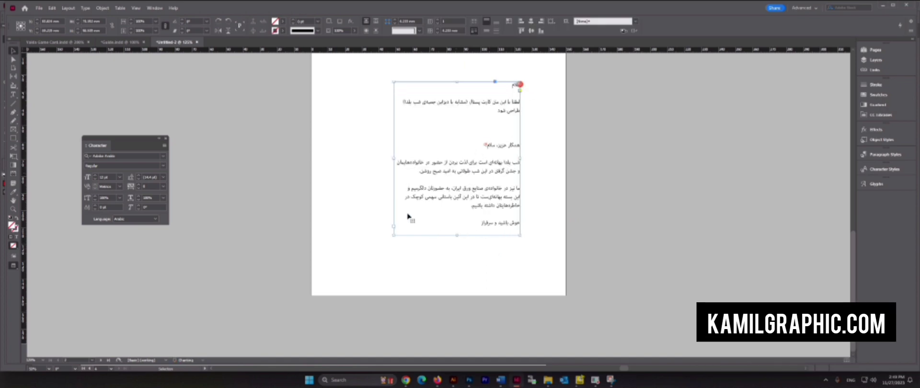
drag(394, 233, 370, 255)
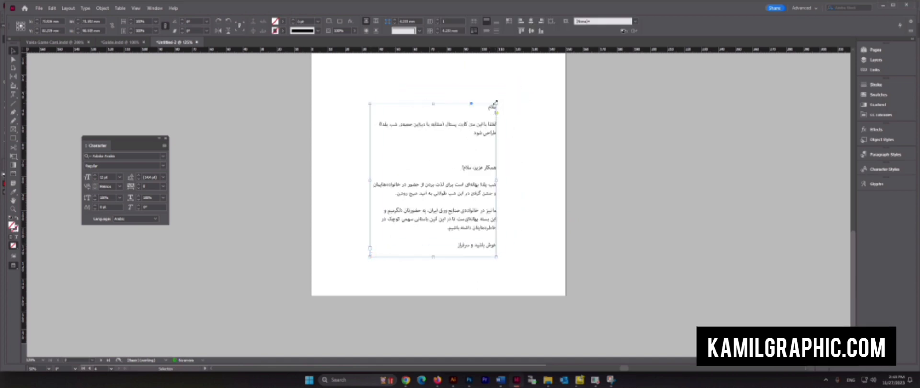
drag(495, 103, 524, 74)
ctrl+alt+click(445, 152)
click(528, 202)
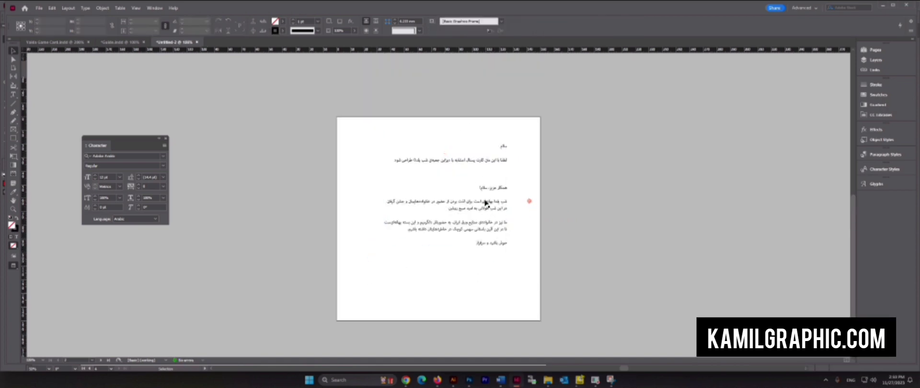
drag(487, 202, 479, 213)
Change the font of all the text in the second page's frame to Anjoman.
double_click(474, 218)
key(ctrl+a)
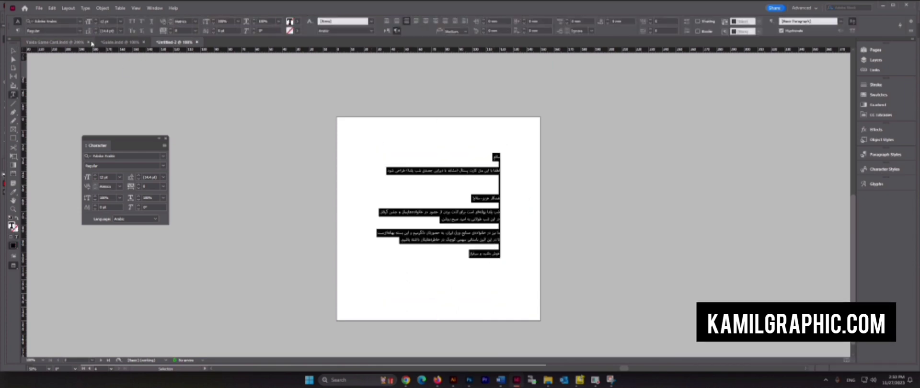
click(80, 21)
click(181, 66)
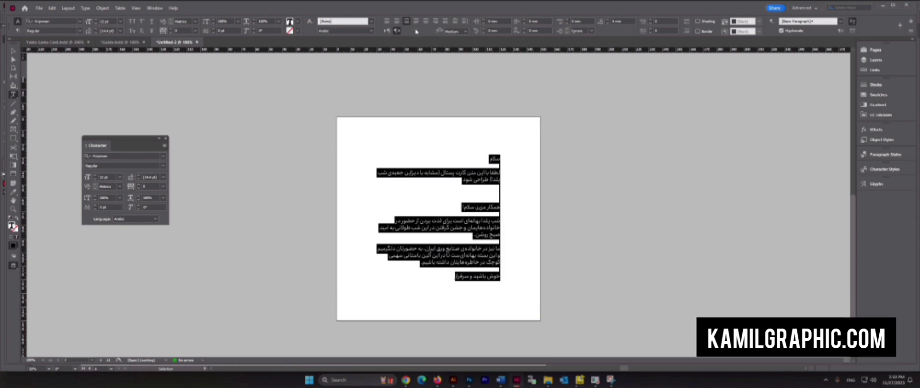
scroll(436, 88, down, 1)
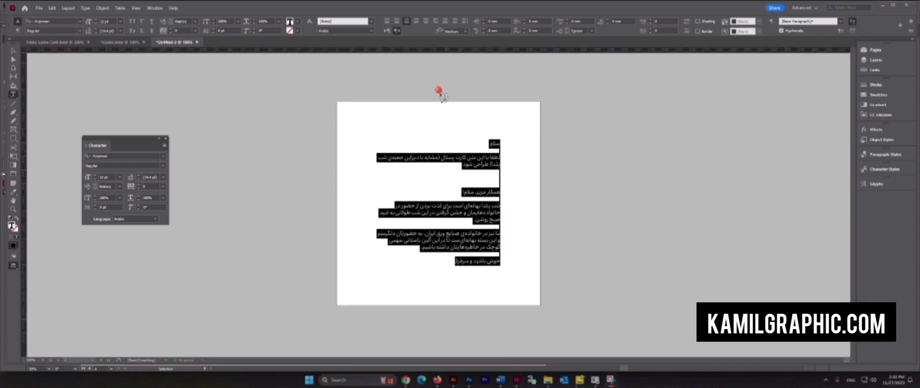
scroll(435, 88, up, 3)
key(Escape)
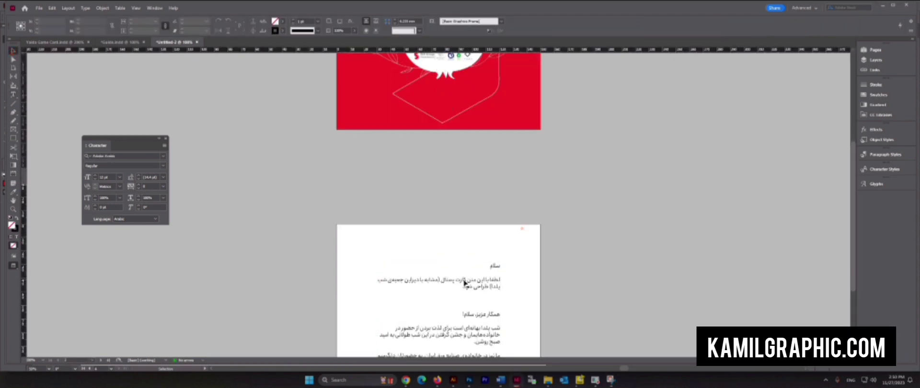
Try centre and left alignment on all the text in the second page's frame, and restore right alignment.
triple_click(465, 280)
key(ctrl+a)
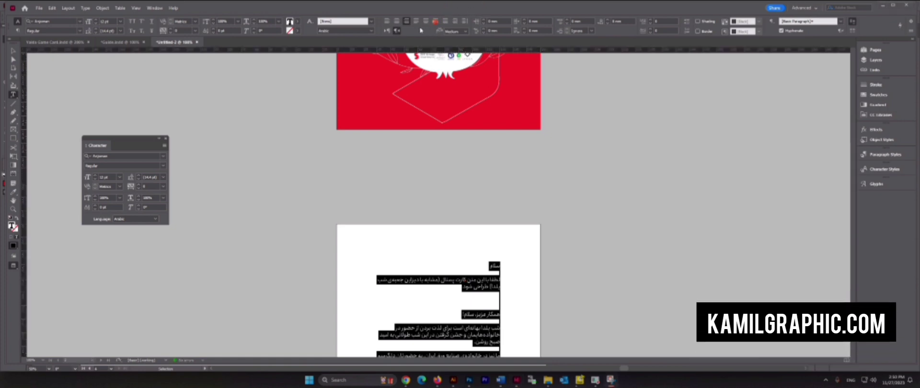
click(397, 22)
click(388, 22)
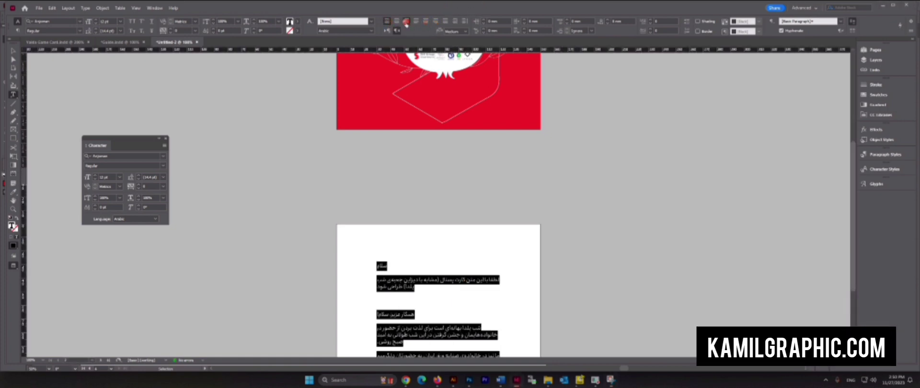
click(406, 21)
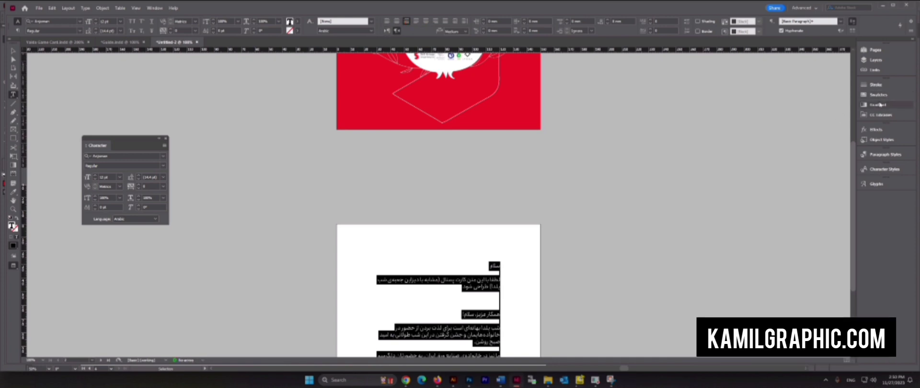
click(884, 169)
click(884, 167)
scroll(434, 87, down, 5)
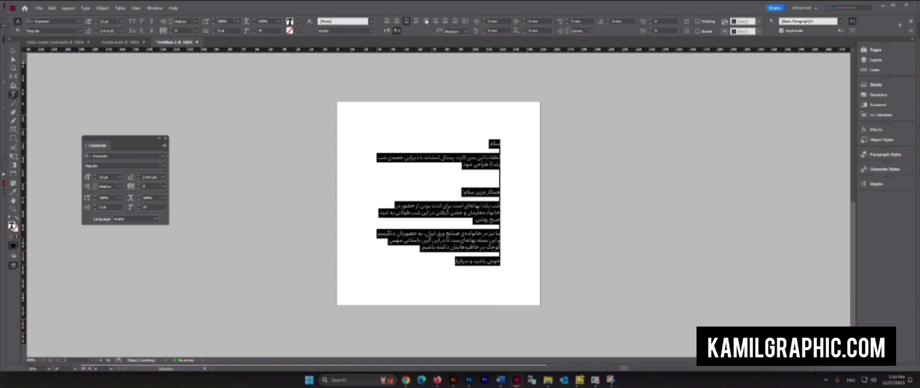
key(Escape)
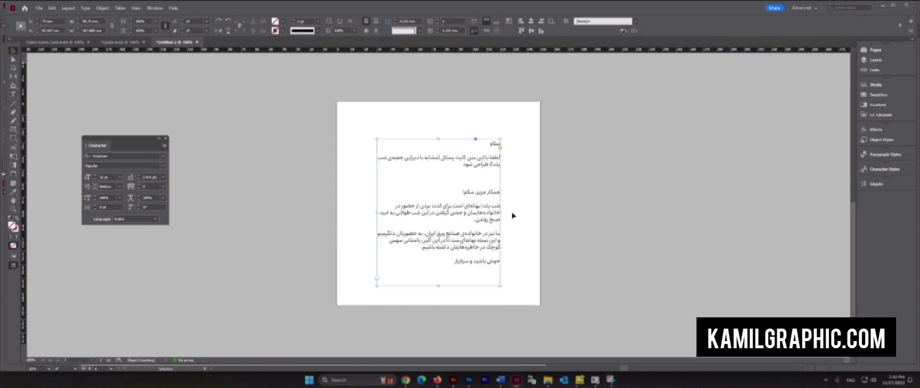
click(520, 210)
Delete the opening line and the design instruction above the colleague greeting from the second page's text.
key(ctrl+equal)
double_click(485, 181)
drag(513, 158, 496, 191)
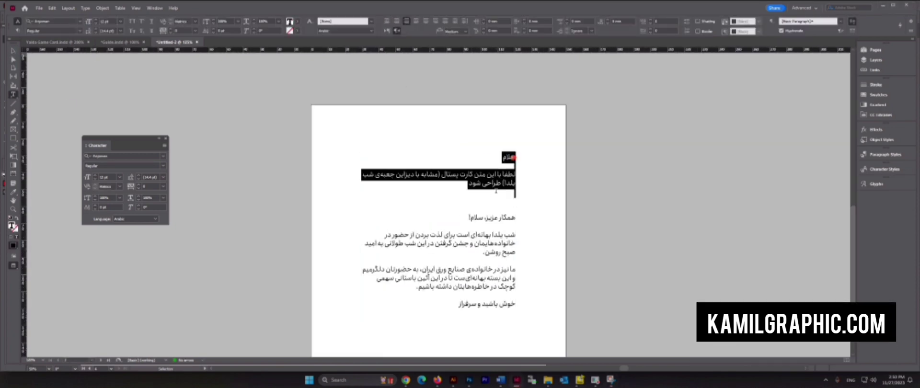
key(BackSpace)
Increase the leading of all the greeting text and justify it across the frame width.
key(ctrl+a)
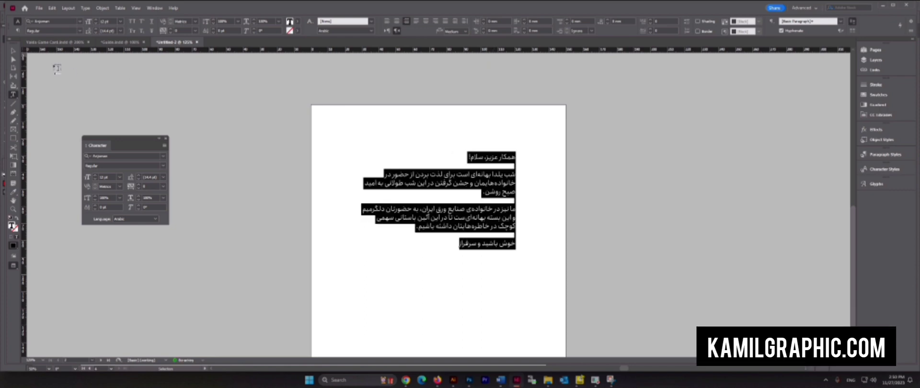
click(96, 29)
click(98, 30)
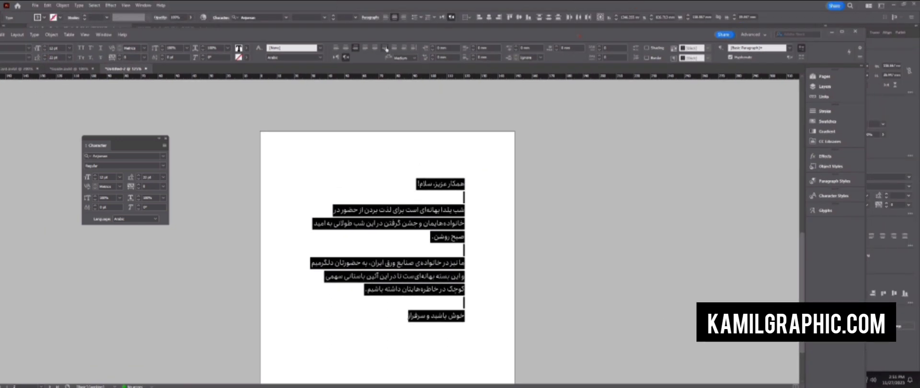
click(385, 47)
Replace the line breaks after the greeting line and the first body paragraph with paragraph breaks so their last lines stop stretching.
click(338, 236)
click(310, 235)
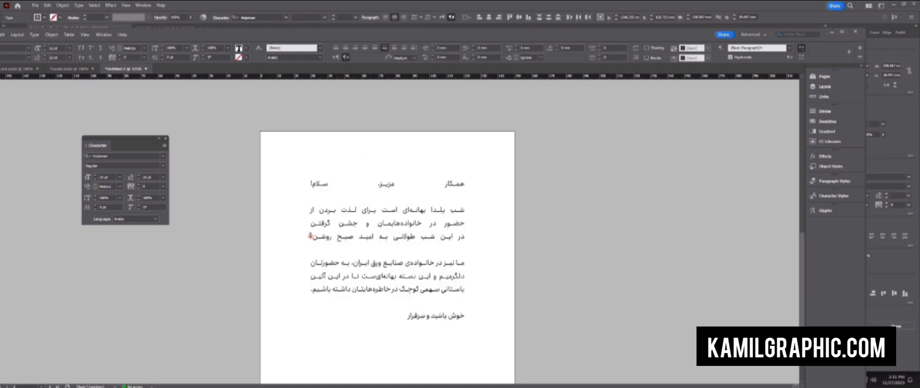
click(310, 181)
key(Return)
click(464, 220)
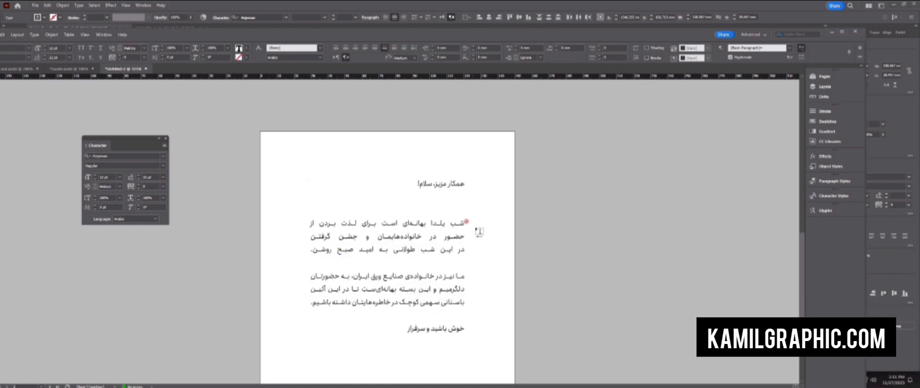
key(BackSpace)
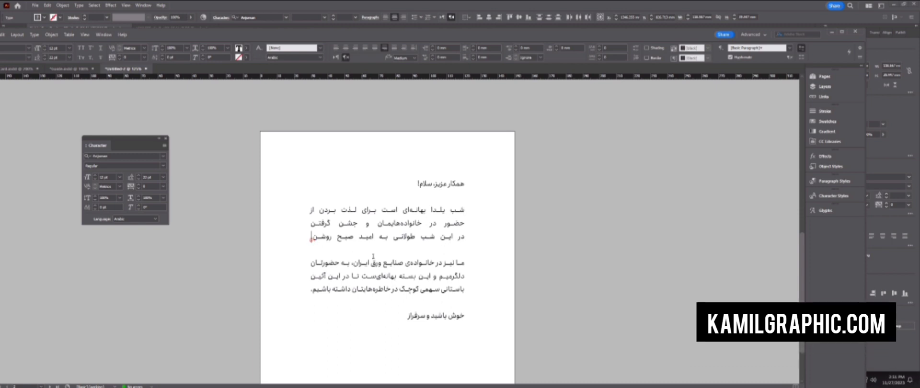
key(Return)
click(464, 276)
key(BackSpace)
click(309, 290)
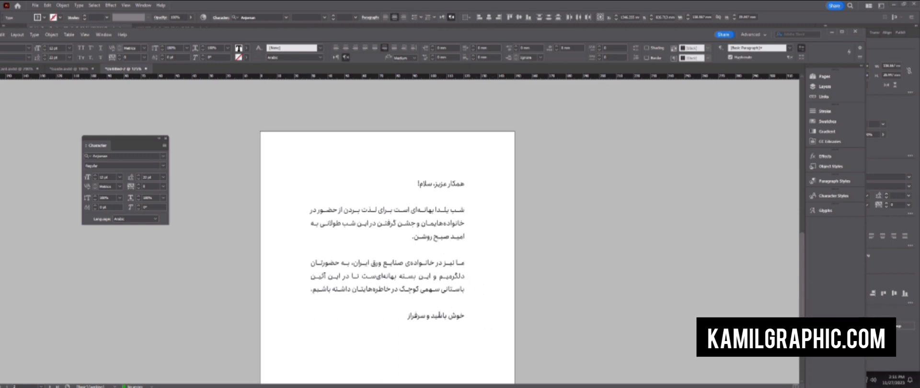
Set the greeting line at the start of the text to the UltraBold font style.
triple_click(454, 184)
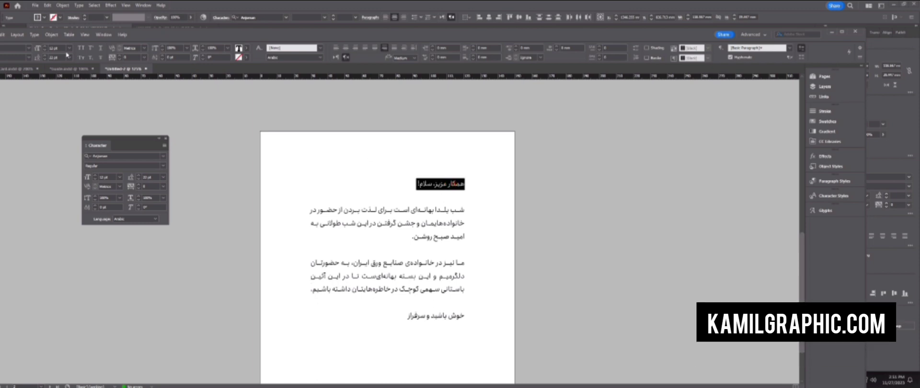
drag(153, 36, 238, 21)
click(113, 43)
click(88, 112)
click(530, 216)
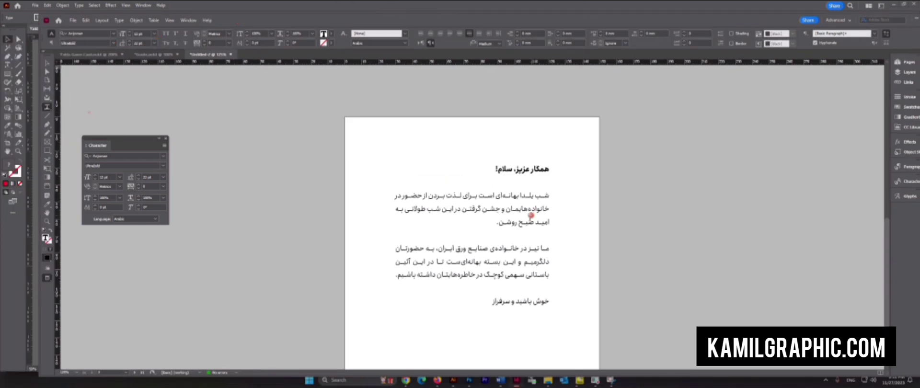
Try to left-align the closing line, and undo the alignment change.
triple_click(531, 303)
click(422, 34)
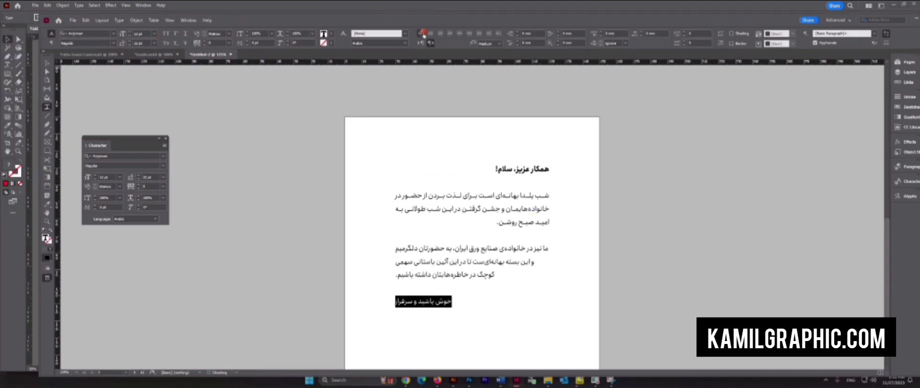
key(ctrl+z)
Separate the closing line into its own paragraph with an extra line of space above and left-align it.
click(549, 302)
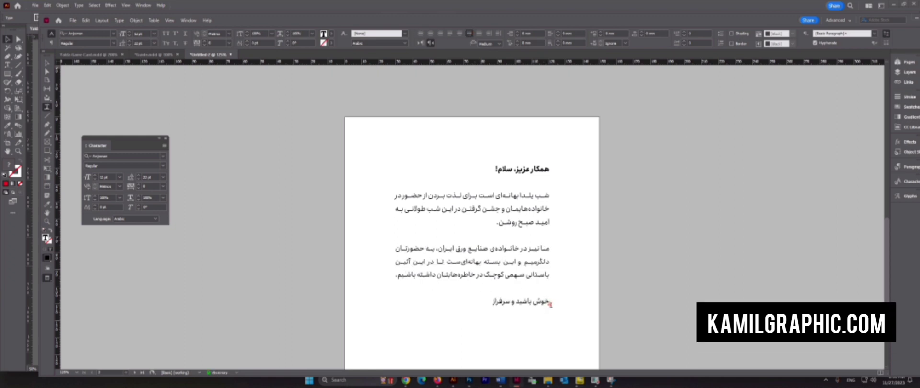
key(Return)
double_click(541, 315)
triple_click(542, 314)
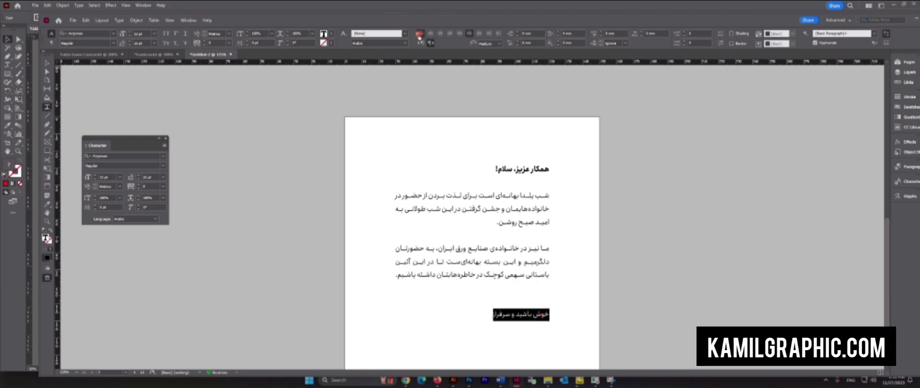
click(421, 34)
click(417, 314)
Set the left-aligned closing line to the UltraBold font style.
click(435, 316)
triple_click(435, 316)
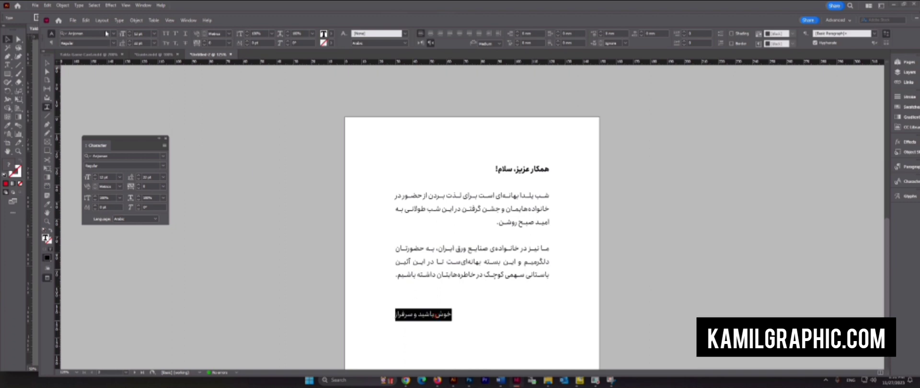
click(114, 43)
click(91, 109)
Change the colour of all the greeting text to gray and reposition its frame on the second page.
click(490, 253)
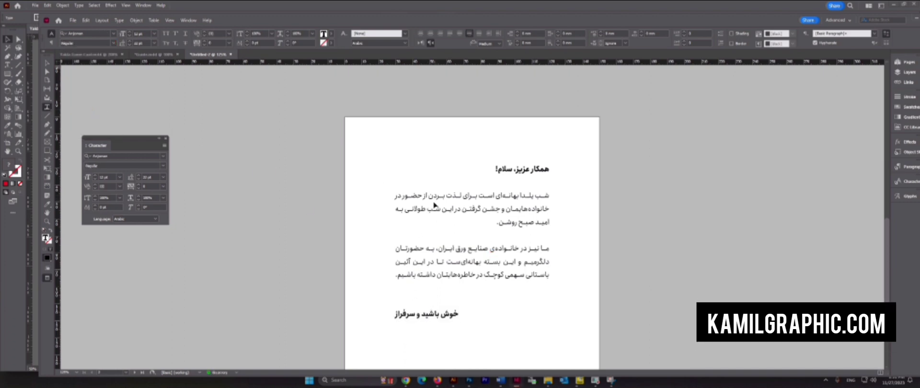
key(ctrl+a)
double_click(46, 238)
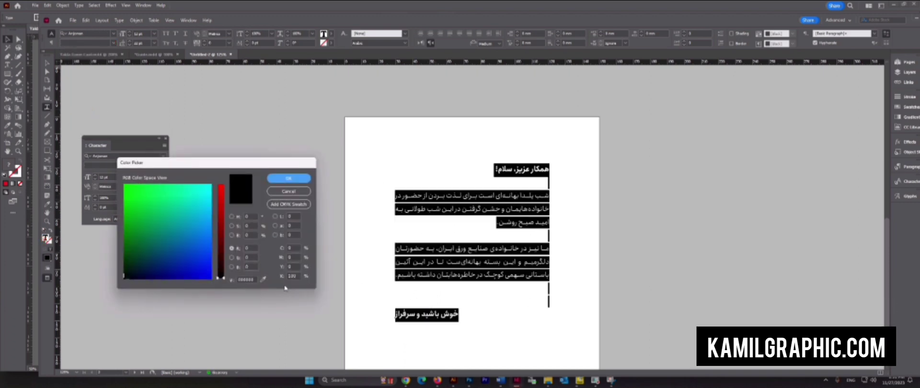
click(289, 178)
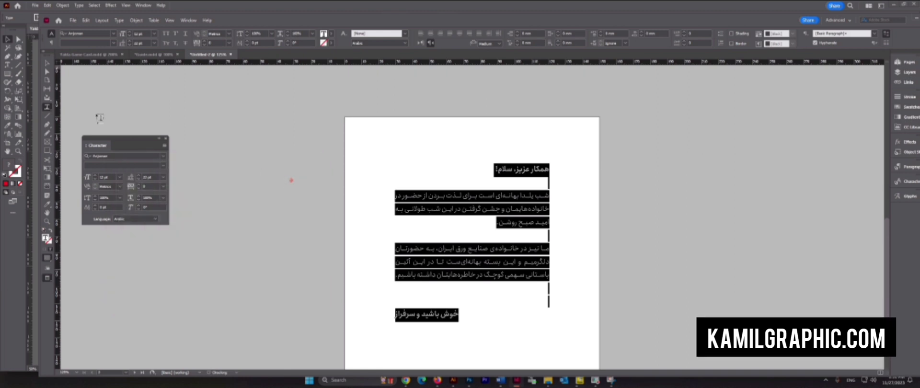
key(Escape)
key(ctrl+minus)
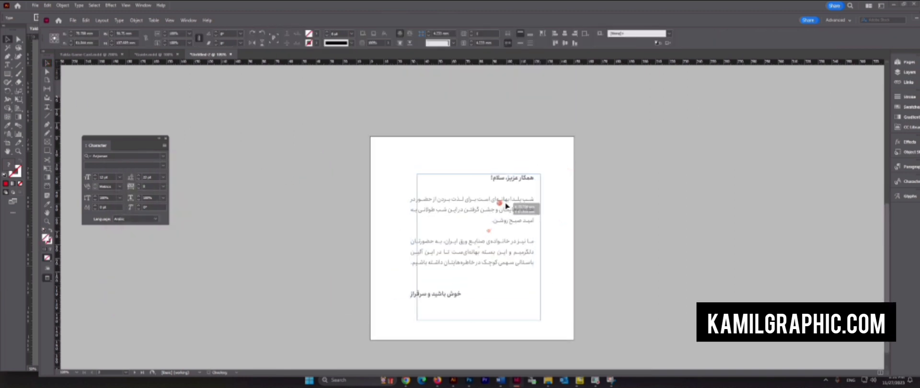
click(567, 211)
Copy the leaf and hexagon line artwork from the red cover and paste it in place on the second page.
scroll(567, 230, up, 5)
scroll(569, 265, up, 2)
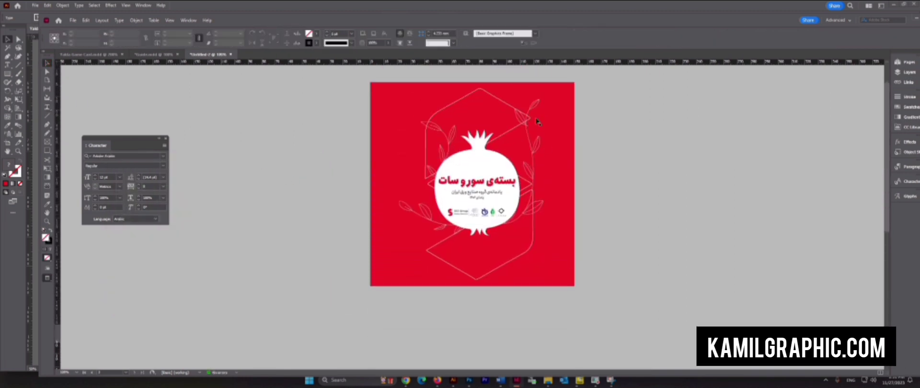
click(528, 119)
key(ctrl+c)
scroll(575, 259, down, 11)
key(ctrl+alt+shift+v)
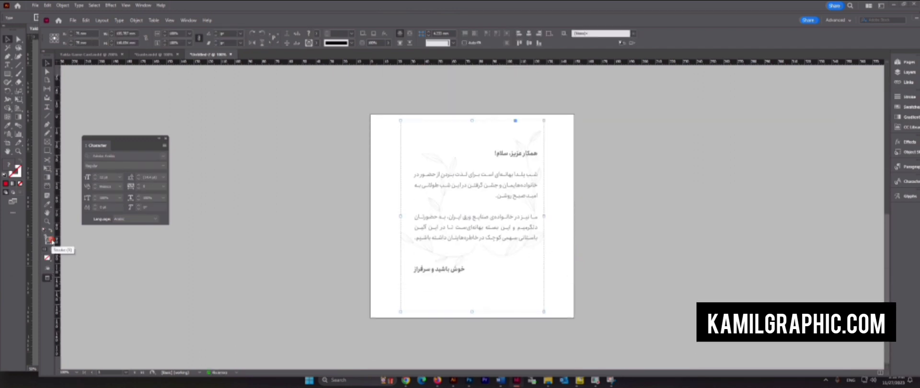
Change the stroke weight of the leaf and hexagon line artwork behind the greeting text.
click(898, 96)
click(859, 103)
click(851, 120)
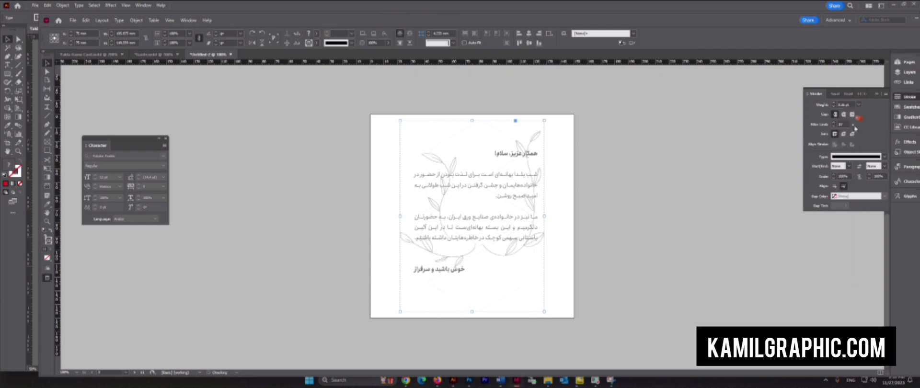
click(628, 226)
ctrl+click(514, 217)
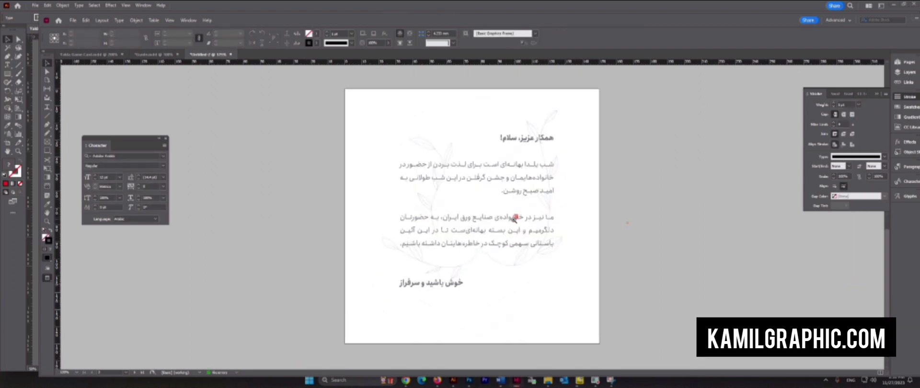
ctrl+click(515, 217)
click(497, 160)
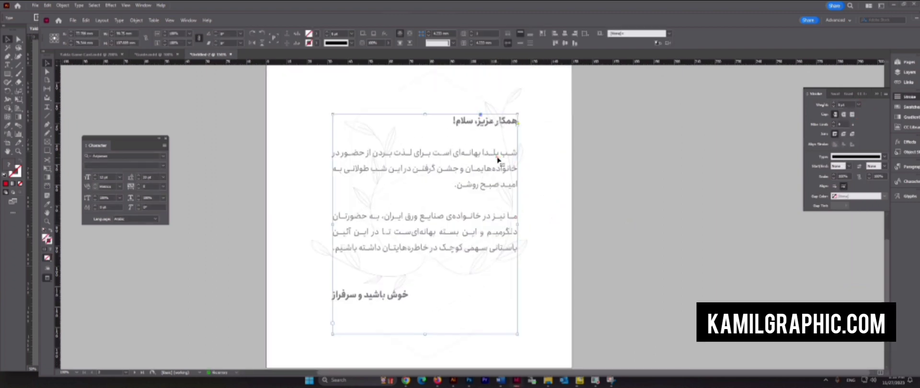
click(602, 164)
ctrl+alt+click(547, 220)
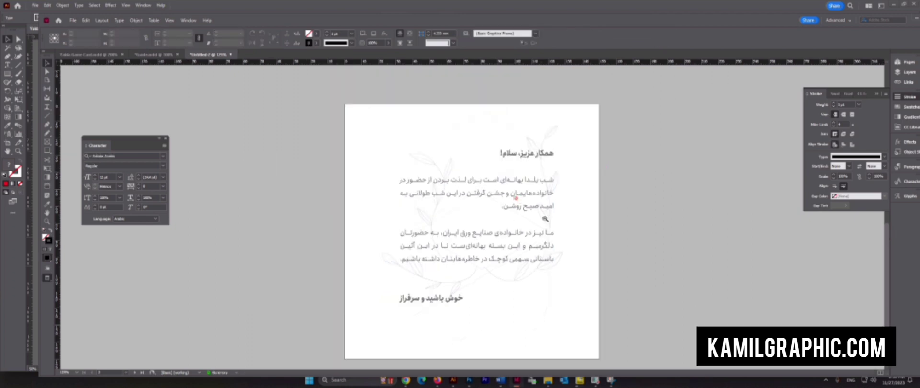
ctrl+alt+click(547, 220)
Copy the white pomegranate shape from the cover, paste it, and move it over the second page's text.
scroll(553, 236, up, 3)
click(553, 235)
scroll(553, 234, up, 2)
click(488, 96)
key(ctrl+c)
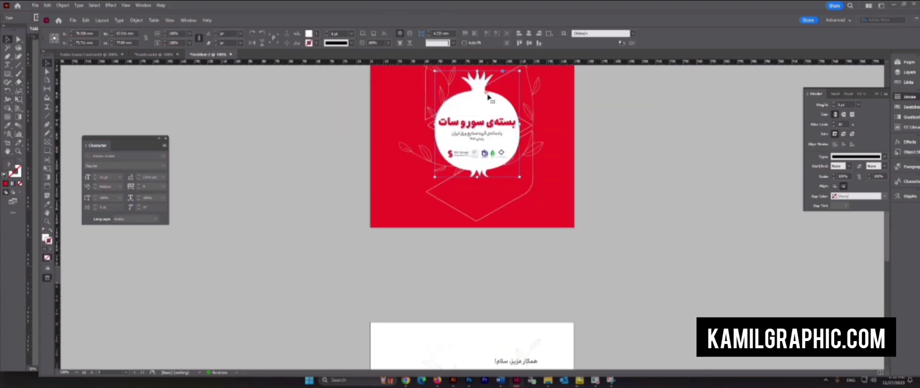
scroll(521, 226, down, 6)
key(ctrl+v)
scroll(482, 99, up, 2)
drag(478, 117, 471, 281)
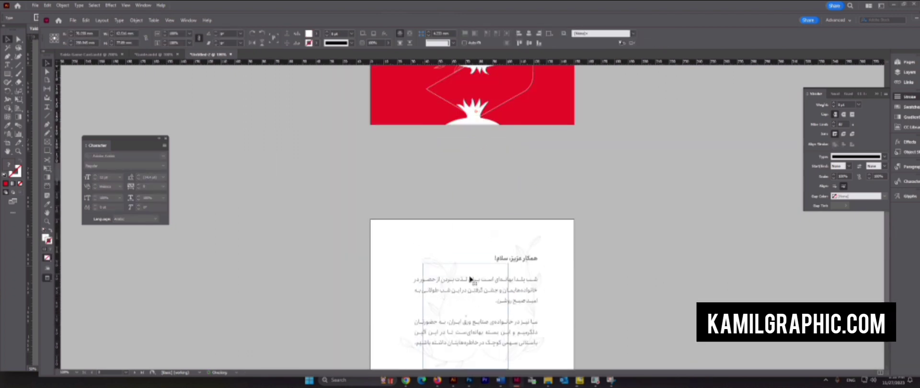
Turn the pasted pomegranate into an unfilled outline by swapping fill and stroke, and set its stroke colour to 25% black.
click(51, 230)
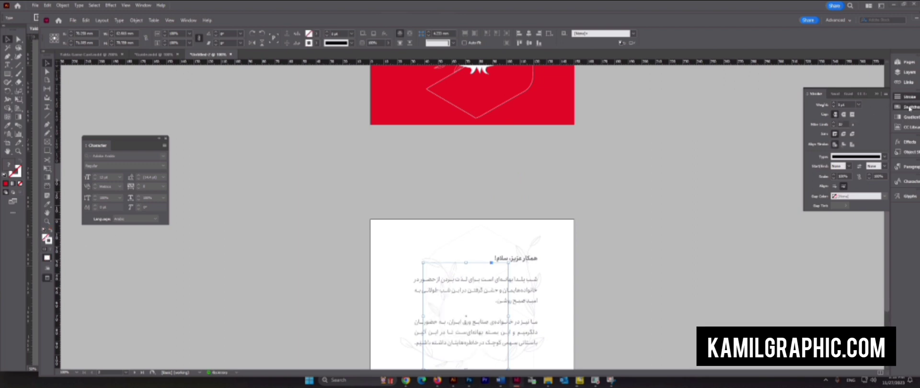
click(909, 107)
click(825, 140)
scroll(825, 141, down, 1)
scroll(330, 258, down, 3)
click(329, 257)
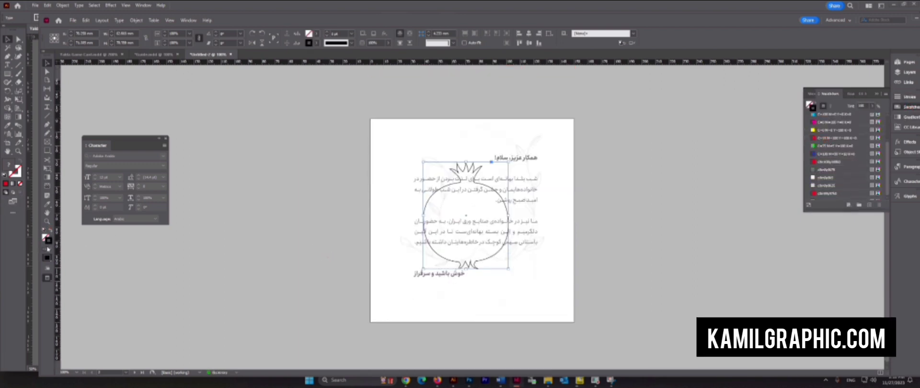
double_click(48, 240)
text(25)
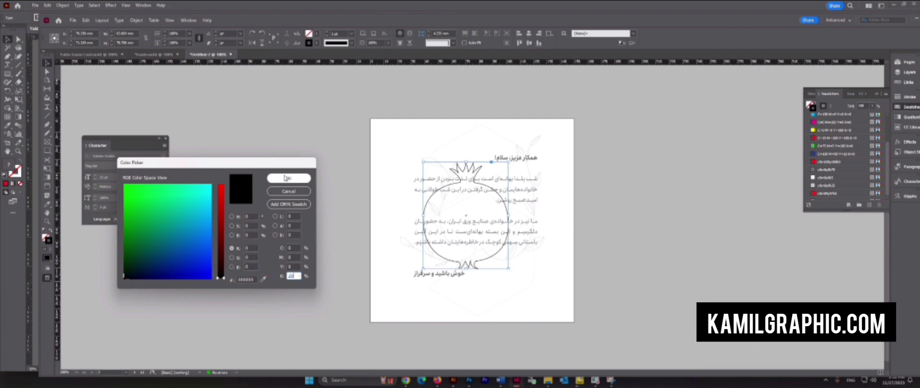
click(285, 176)
Move the pomegranate outline right in four large nudges to centre it within the hexagon artwork.
key(shift+Right)
key(shift+Right)
key(shift+Right)
key(shift+Right)
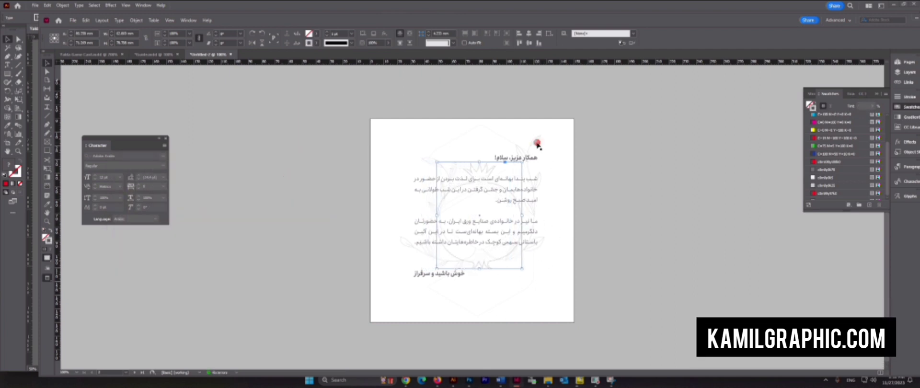
click(537, 143)
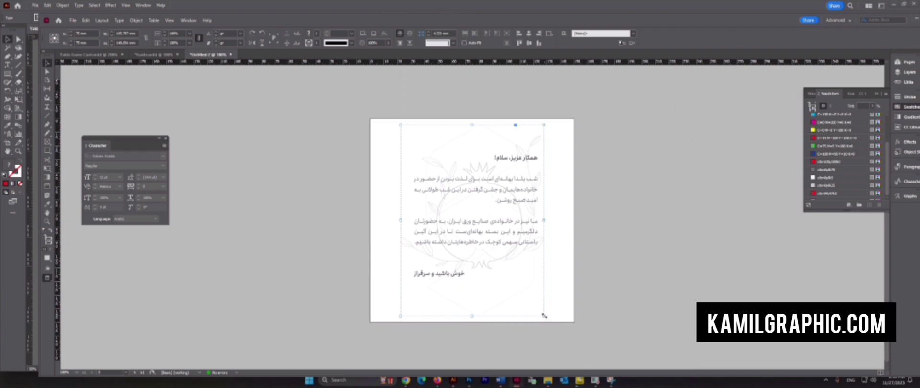
drag(544, 316, 548, 318)
key(ctrl+z)
Delete the grey pomegranate outline from behind the greeting text on the second page.
drag(482, 167, 483, 190)
click(469, 182)
key(Delete)
Centre the greeting text frame horizontally on the page, shorten it from its bottom edge, and adjust its vertical position.
drag(512, 220, 507, 221)
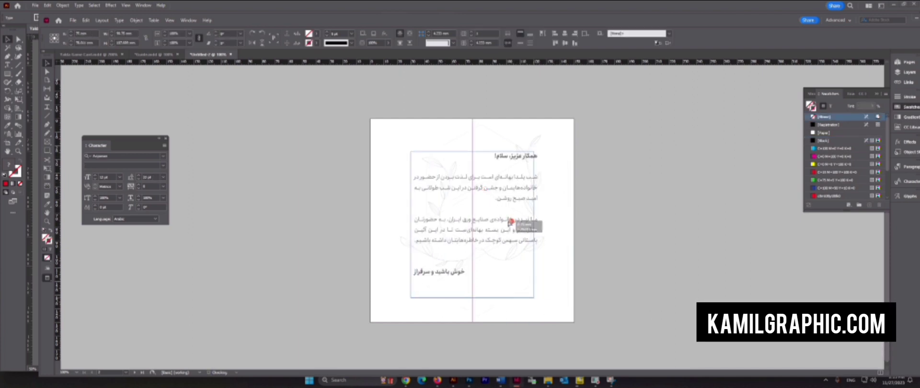
click(597, 207)
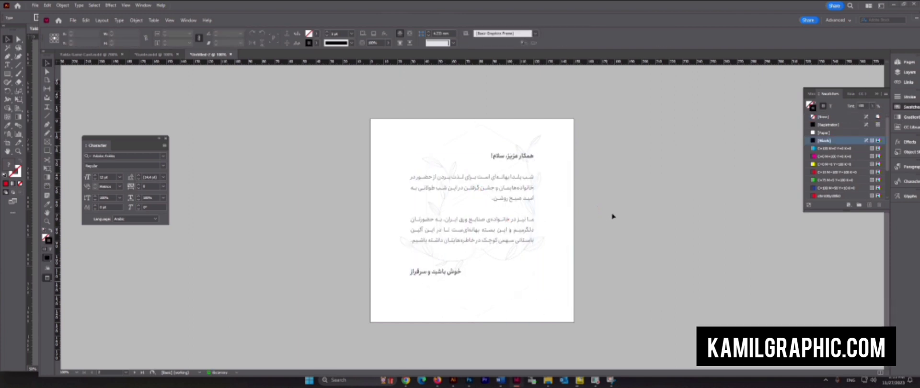
click(512, 159)
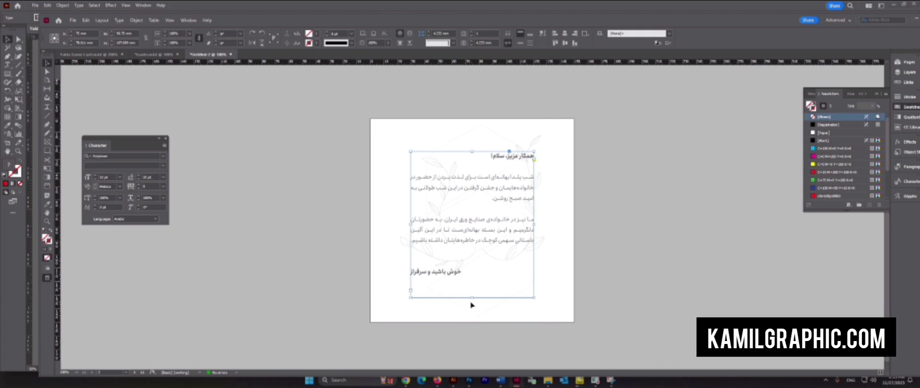
drag(472, 297, 473, 284)
drag(483, 241, 483, 243)
click(613, 235)
Adjust the hexagon line art's stroke colour and set its stroke weight to 0.5 pt.
scroll(606, 267, up, 3)
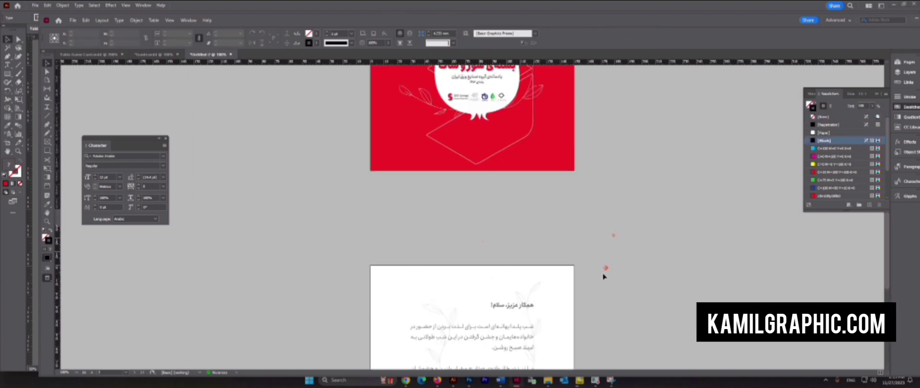
scroll(604, 276, down, 3)
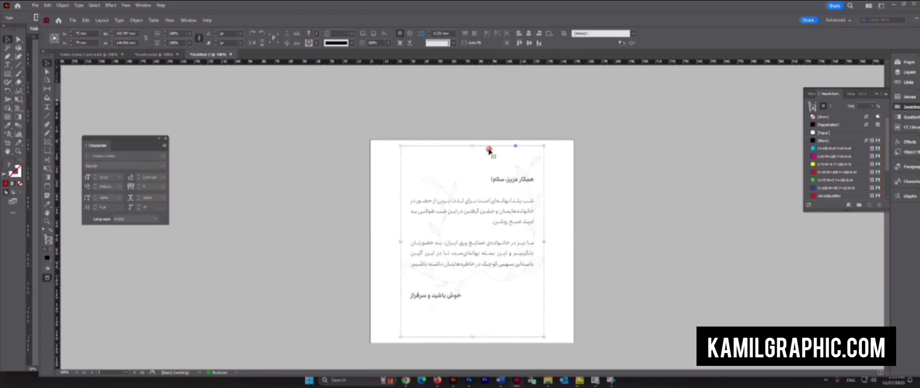
click(488, 150)
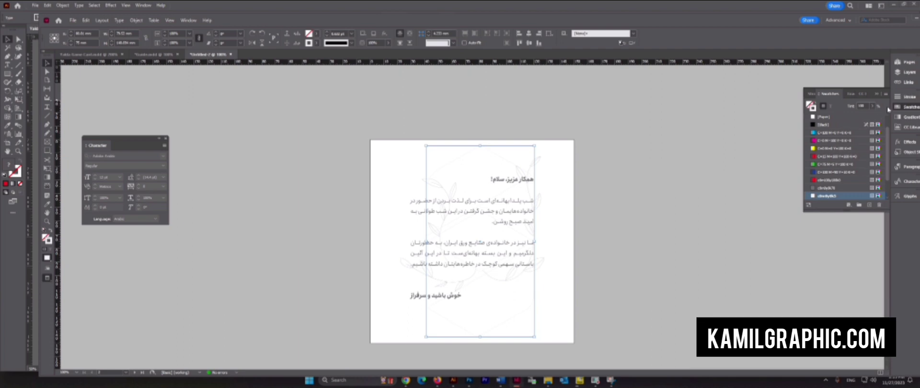
click(914, 97)
click(858, 104)
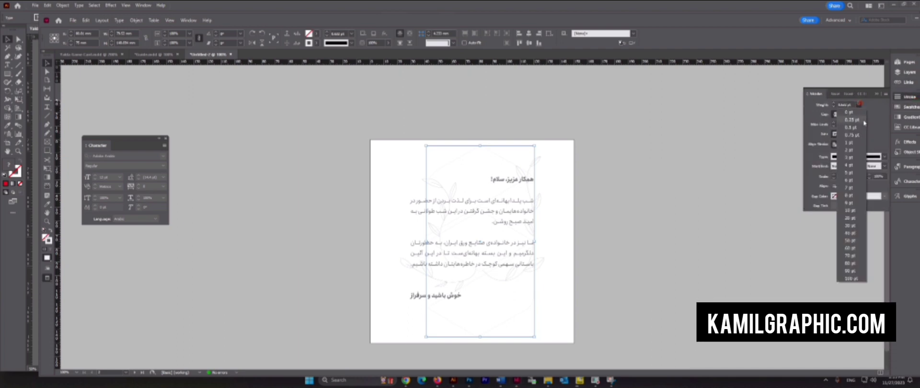
click(861, 126)
double_click(48, 241)
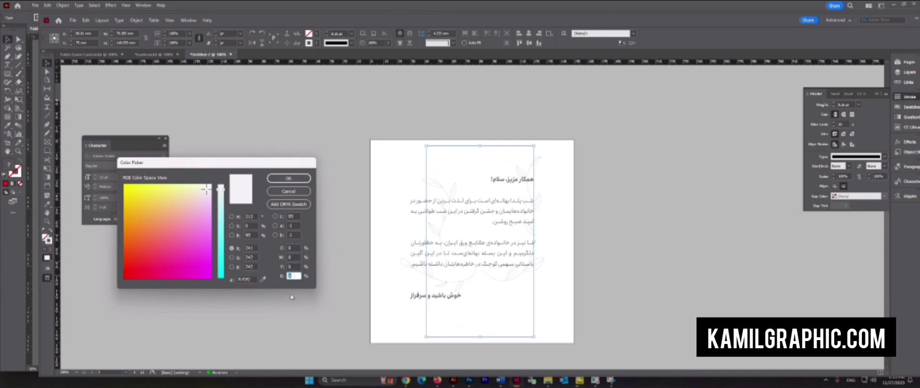
click(302, 178)
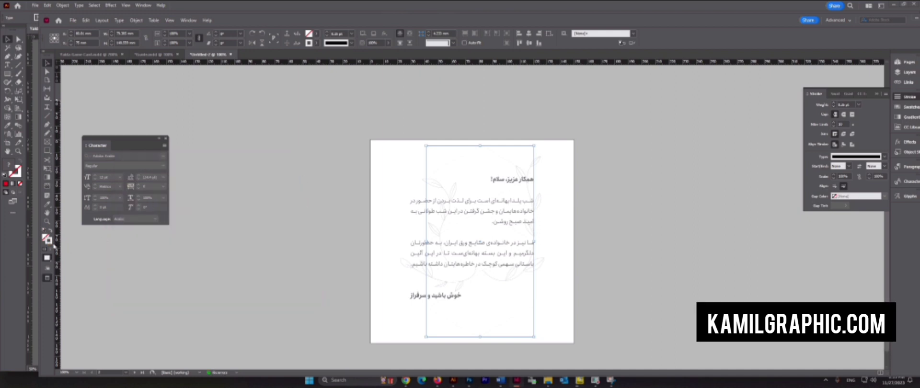
click(858, 104)
click(856, 126)
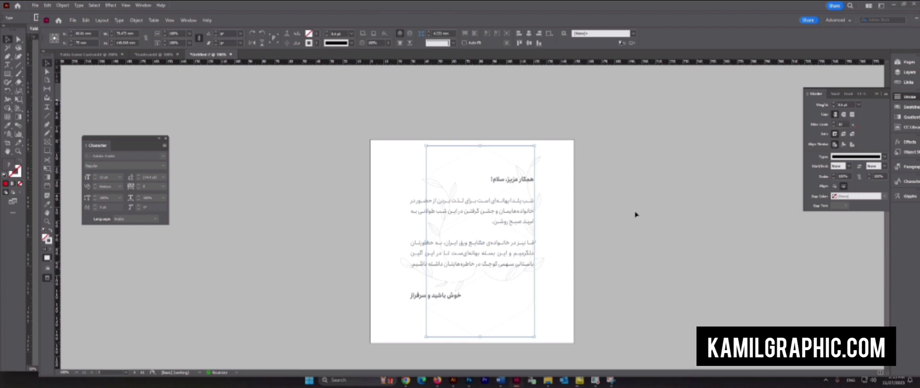
click(635, 211)
Move the hexagon line art off the page's left side and the greeting text frame off its right side.
drag(537, 159, 522, 166)
key(ctrl+z)
double_click(537, 161)
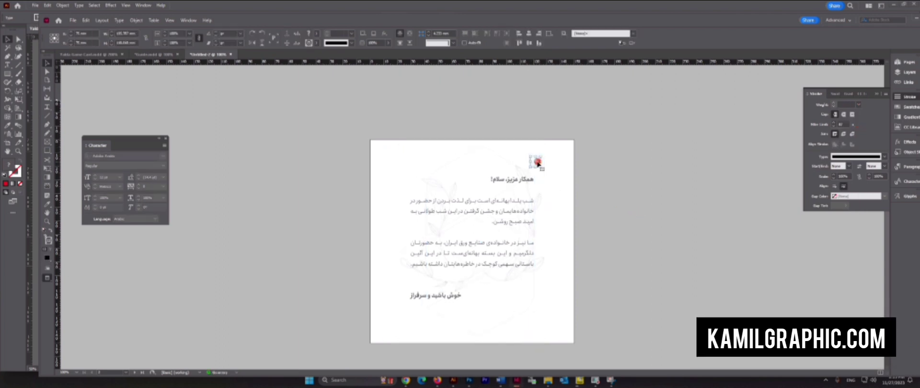
click(508, 161)
click(509, 162)
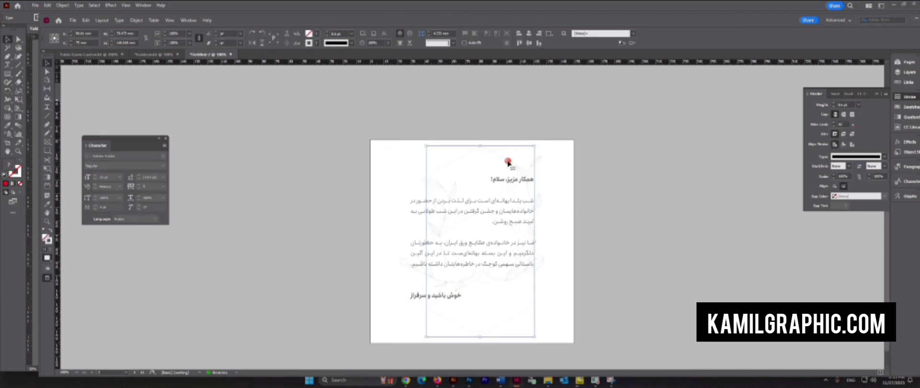
drag(509, 162, 349, 178)
drag(499, 180, 696, 168)
click(542, 183)
key(w)
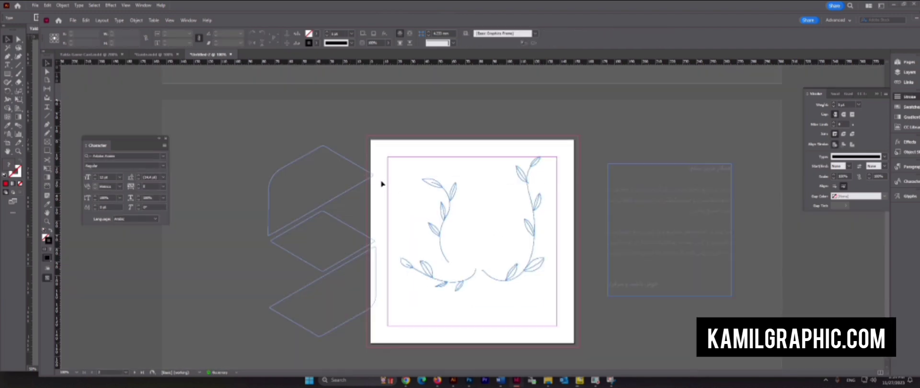
Select only the hexagon within the line art group and move it back, centred horizontally on the page behind the leaves.
drag(365, 171, 453, 171)
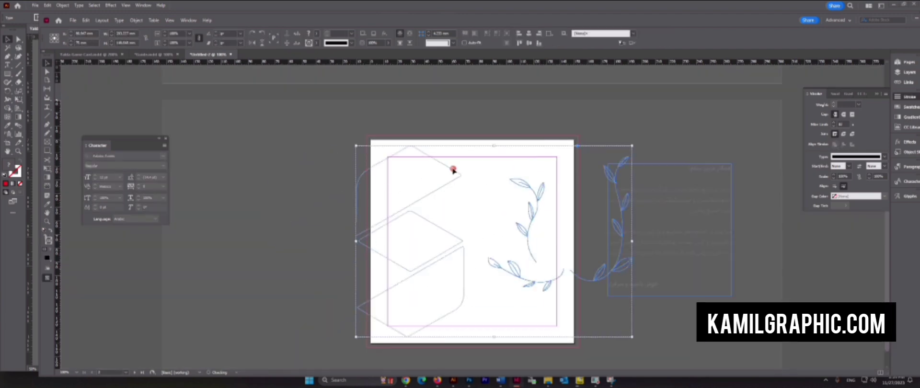
key(ctrl+z)
click(369, 173)
double_click(366, 170)
drag(366, 171, 554, 220)
key(w)
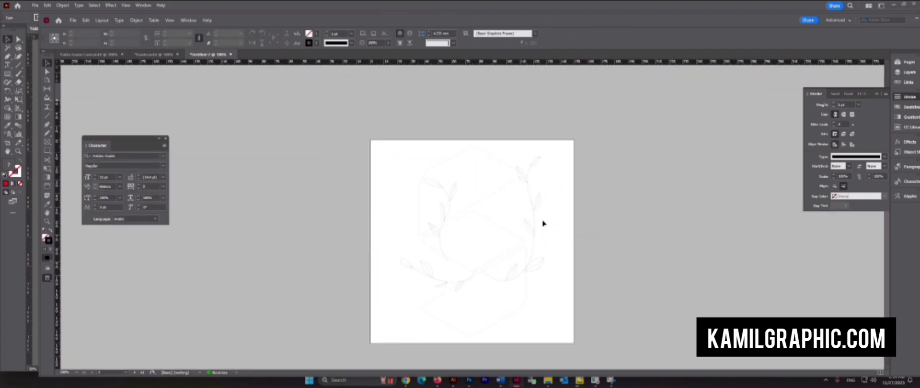
Move the greeting text frame back over the line art and centre it horizontally on the page.
key(w)
drag(641, 197, 448, 209)
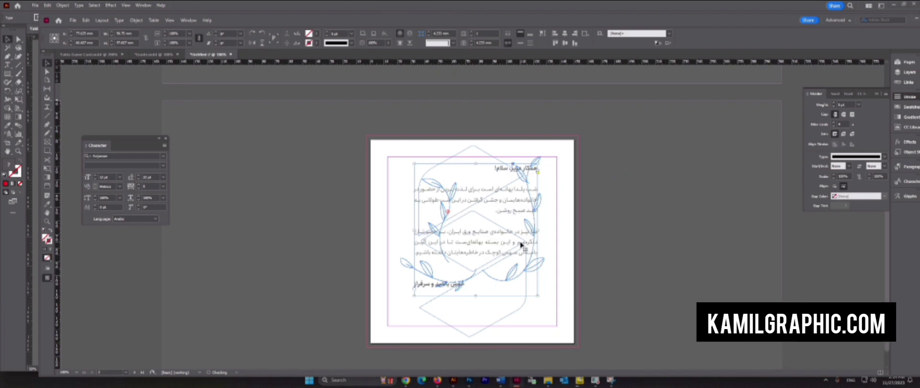
key(w)
click(640, 249)
drag(493, 238, 517, 241)
click(592, 237)
click(581, 246)
Copy the white pomegranate shape from the cover and paste it at the centre of the second page.
scroll(577, 287, up, 5)
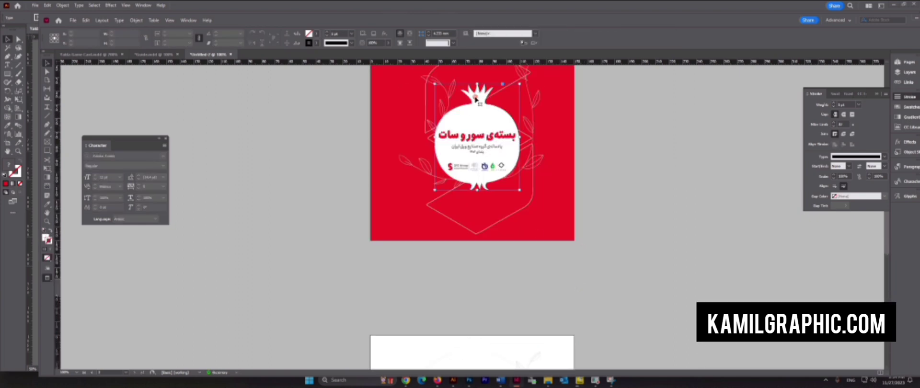
scroll(534, 240, down, 5)
click(495, 213)
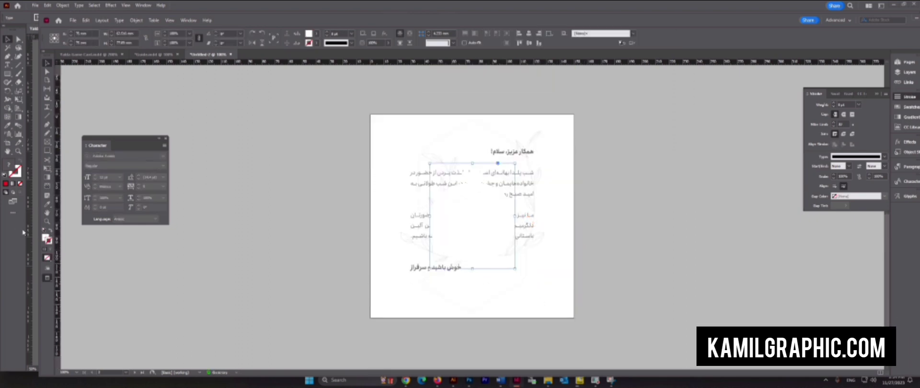
Fill the pasted pomegranate with red by setting magenta and yellow to 100%.
double_click(46, 238)
click(293, 267)
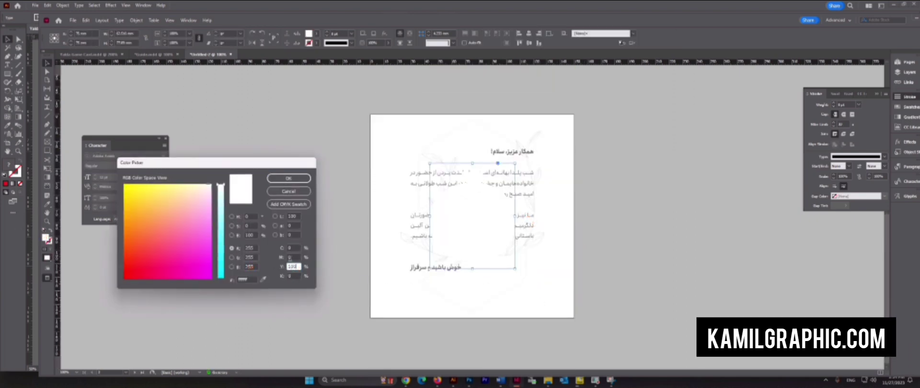
double_click(290, 258)
text(100)
click(290, 178)
Shrink the red pomegranate to a small icon and place it centred below the closing line of the greeting.
drag(515, 163, 471, 300)
click(607, 297)
click(618, 275)
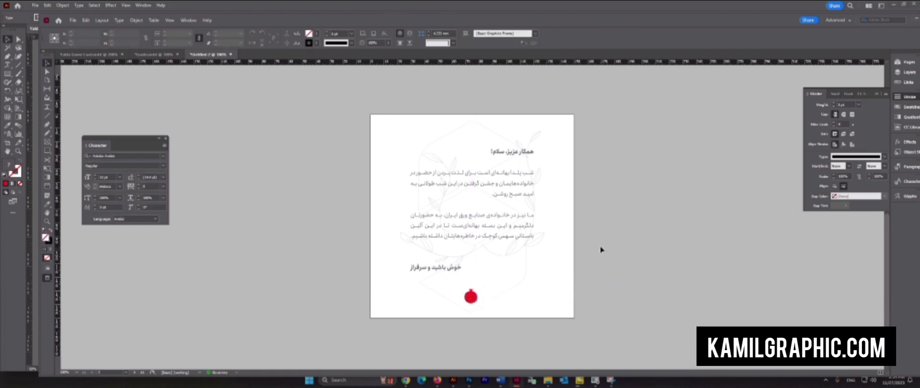
Try placing the small red pomegranate at the start of the greeting heading, shifting the heading text to make room.
scroll(546, 293, up, 10)
scroll(546, 294, down, 8)
click(546, 295)
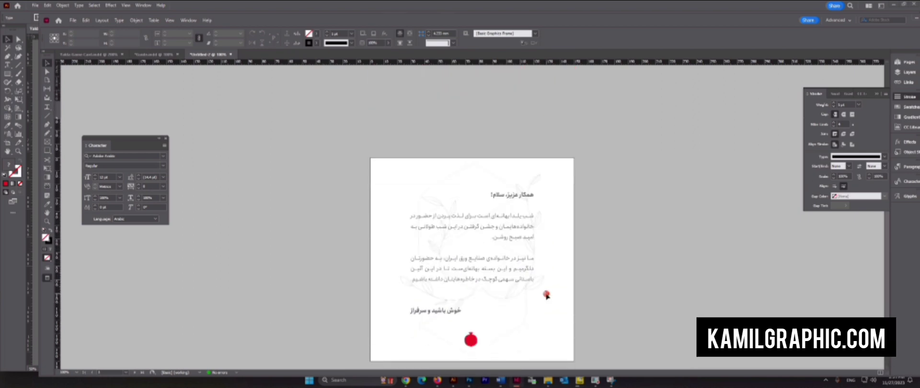
drag(474, 348, 530, 203)
click(601, 247)
double_click(519, 197)
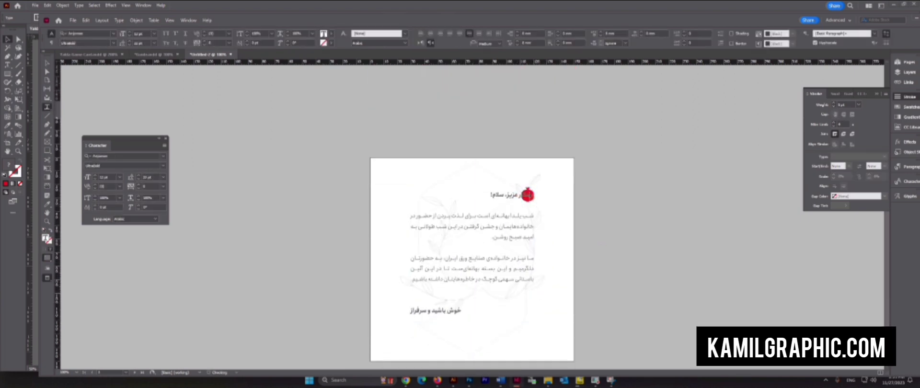
click(535, 195)
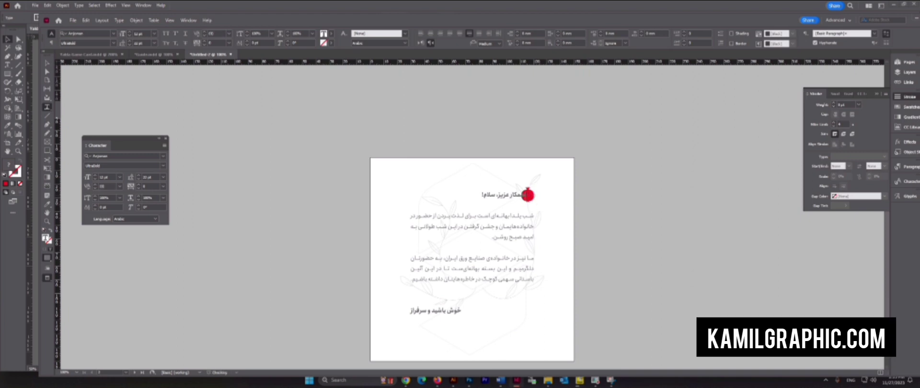
key(Escape)
click(254, 137)
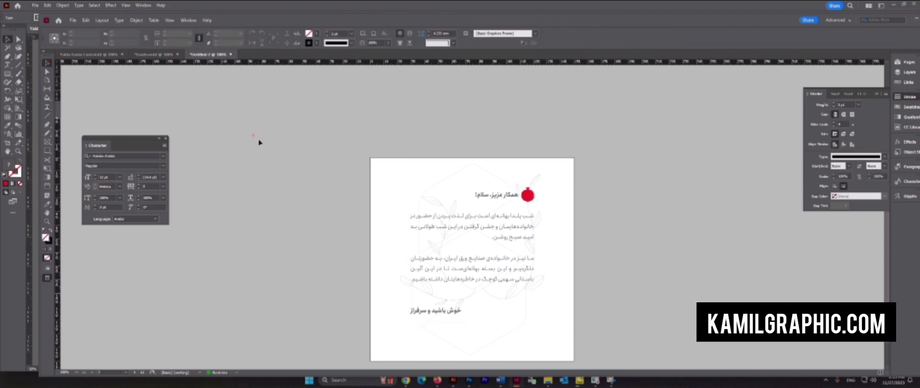
Undo the heading shift and the pomegranate's move beside the heading.
scroll(282, 163, down, 2)
key(ctrl+z)
key(ctrl+z)
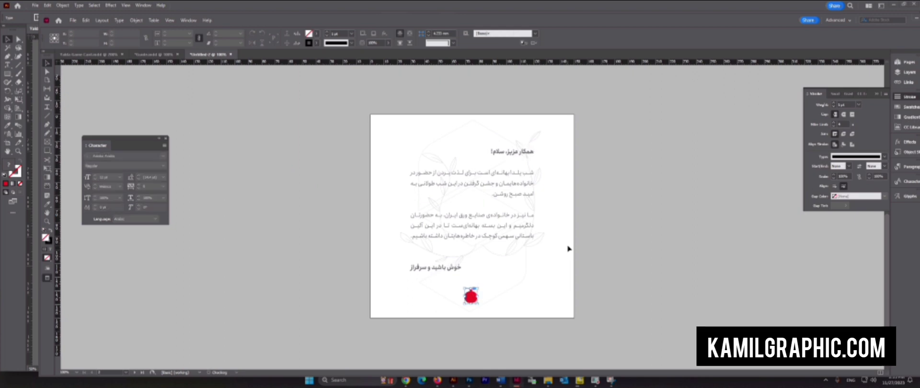
click(599, 235)
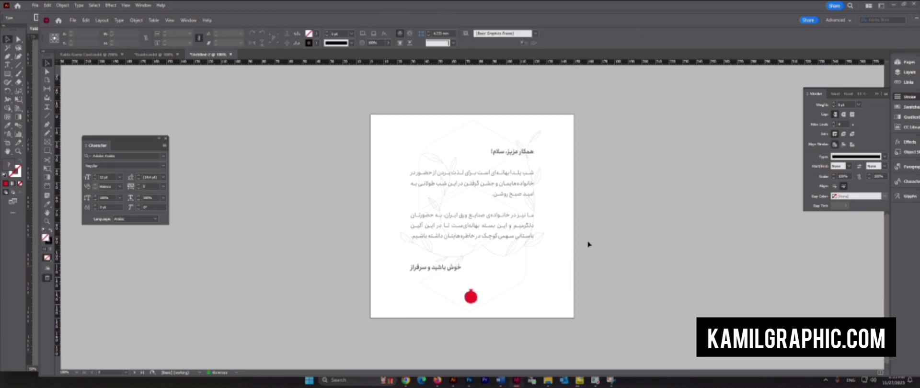
Start saving the document and create and open a new folder named Postal Card inside the Yalda folder.
key(ctrl+s)
click(548, 115)
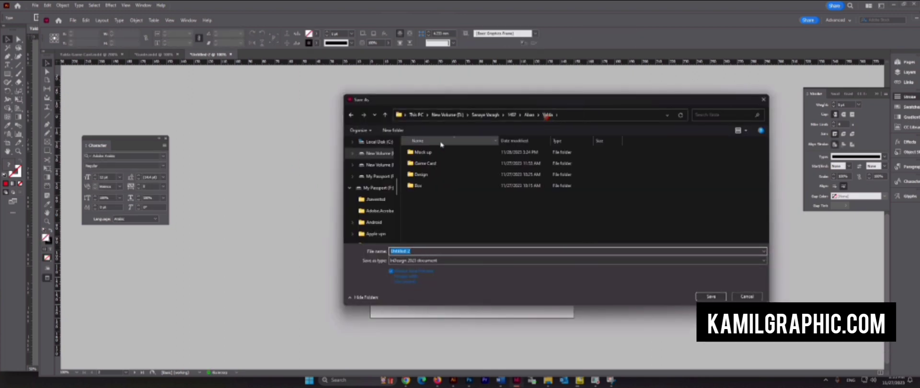
click(394, 130)
text(Po)
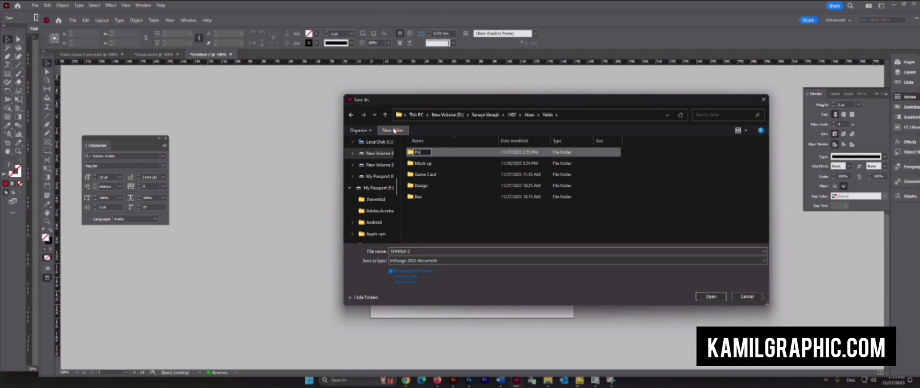
text(stal Car)
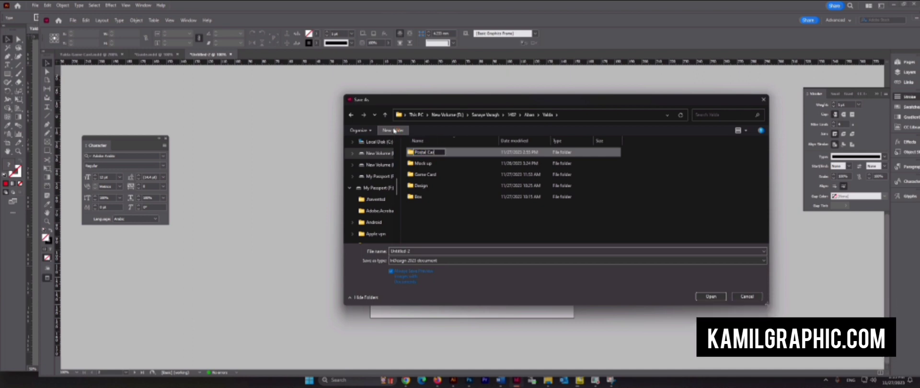
text(d)
key(Return)
double_click(430, 152)
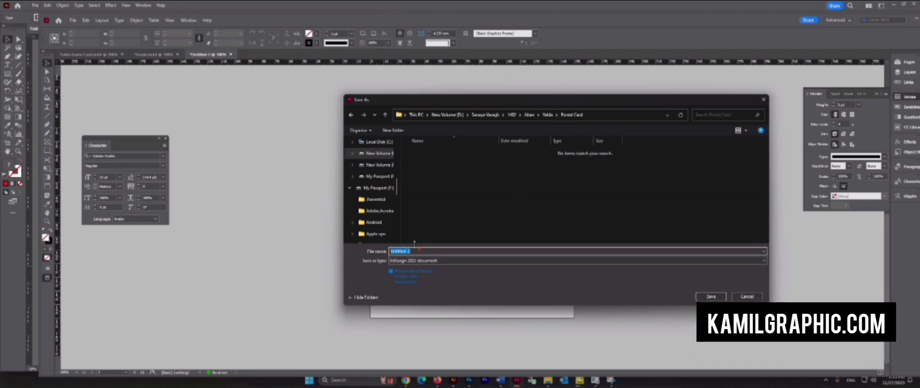
Save the InDesign document as Yalda Post Card in the Postal Card folder.
text(Yalda Post)
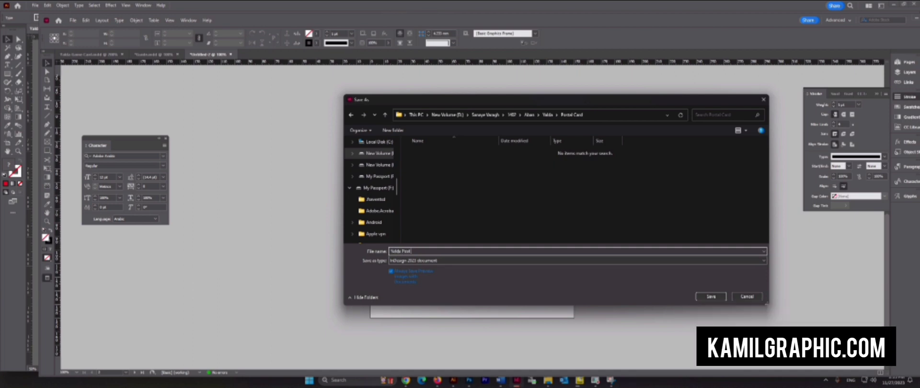
text( Card)
click(711, 296)
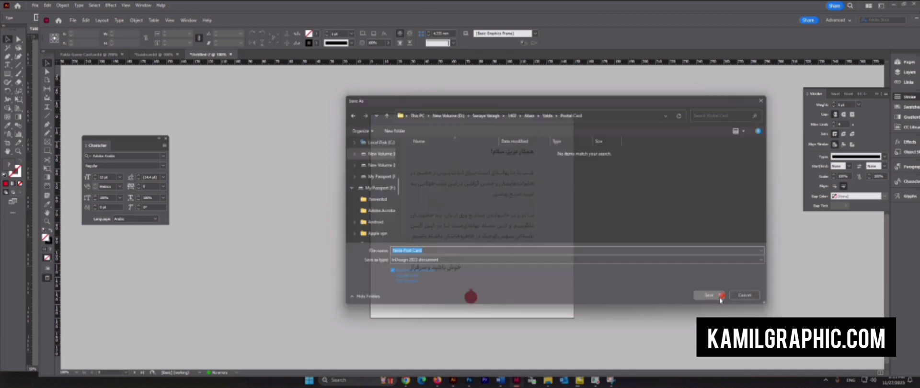
Export all pages of the postcard as a PDF using the High Quality Print settings.
click(73, 21)
click(107, 164)
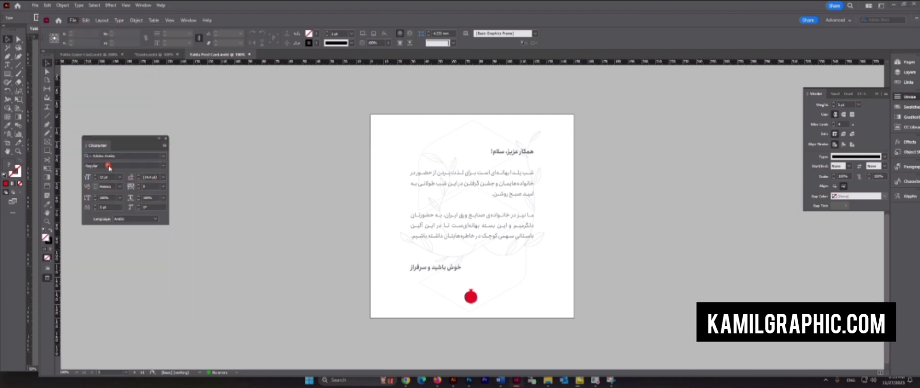
click(709, 297)
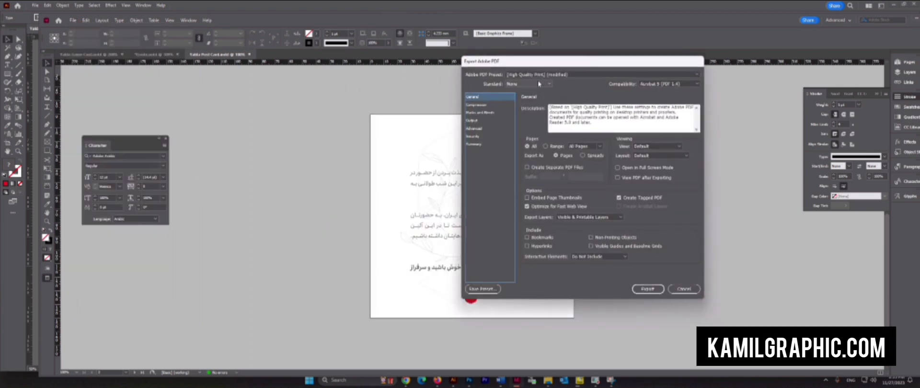
click(650, 289)
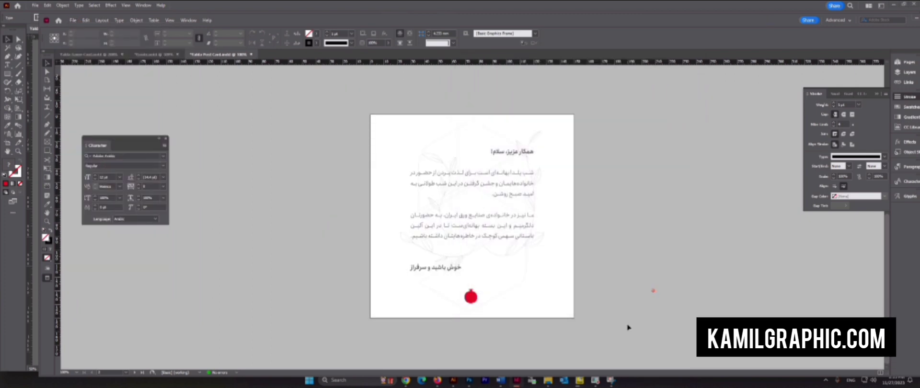